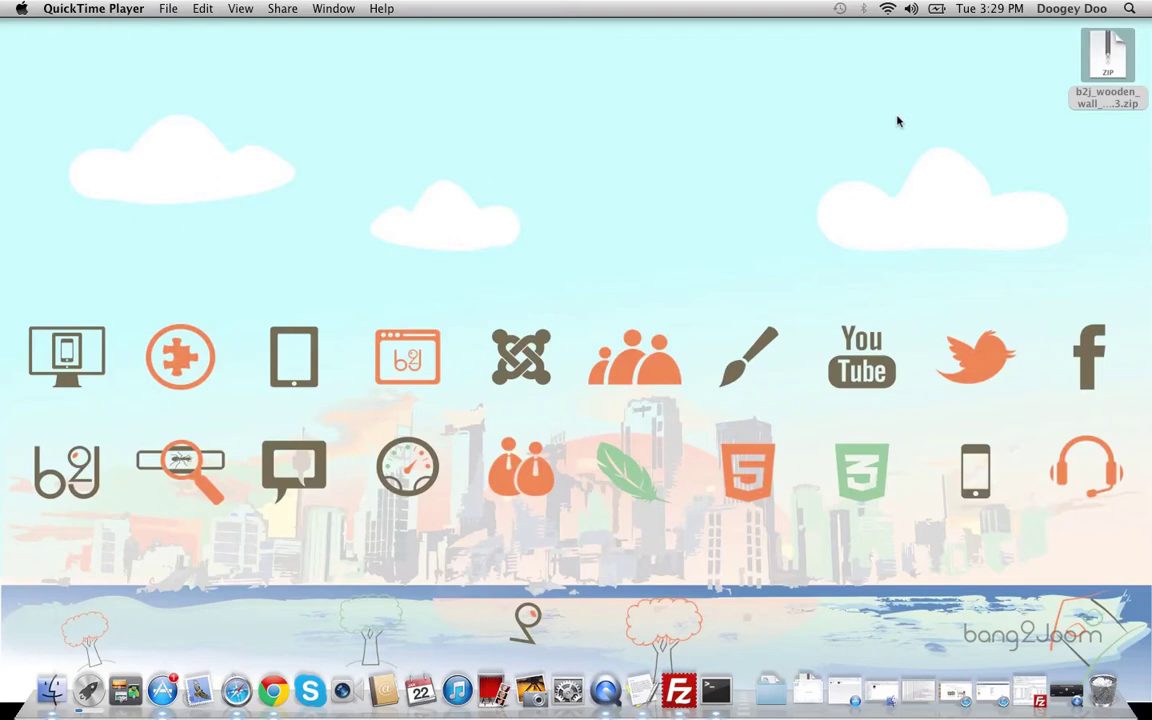
Restore the minimized browser and FileZilla windows from the Dock
{"action": "left_click", "coordinate": [953, 693]}
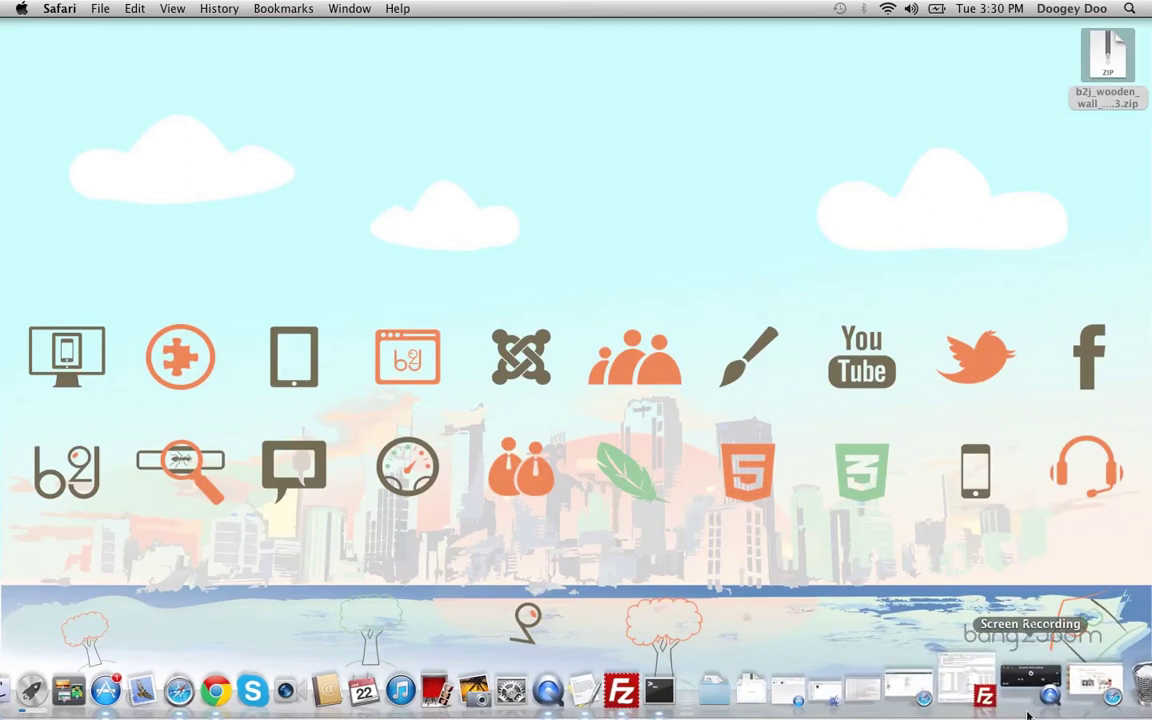
{"action": "left_click", "coordinate": [995, 690]}
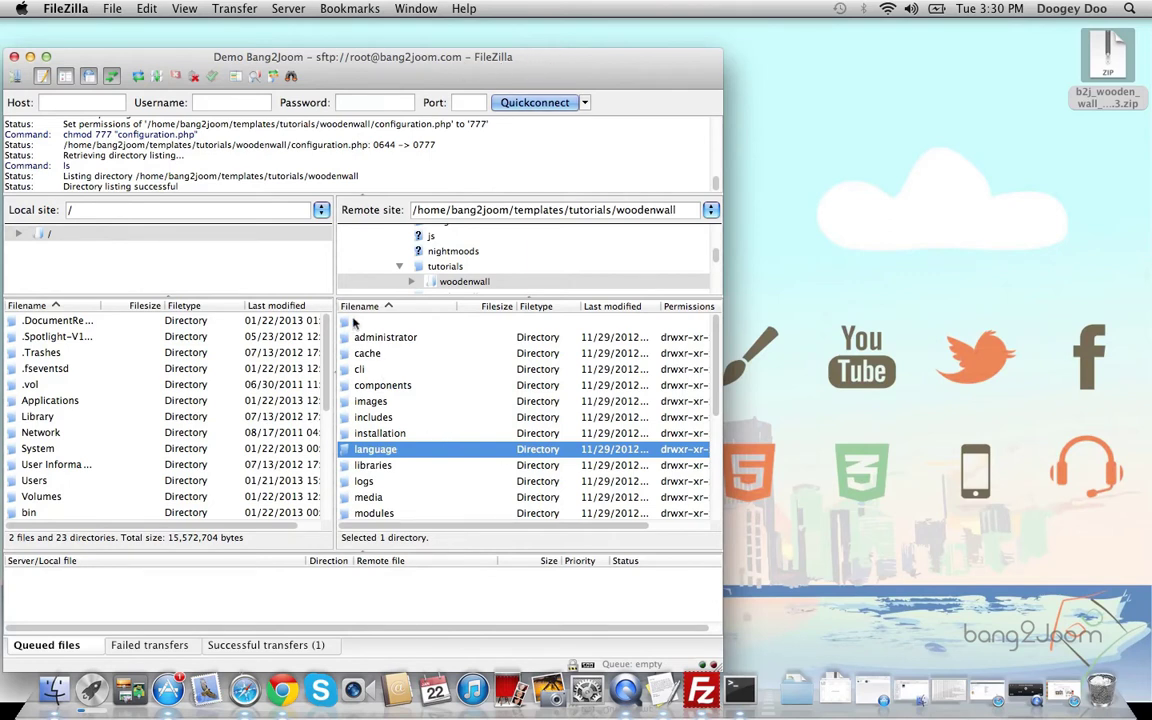
Scroll through the server's woodenwall file list, then minimize FileZilla to the Dock
{"action": "scroll", "coordinate": [376, 370], "scroll_direction": "down", "scroll_amount": 3}
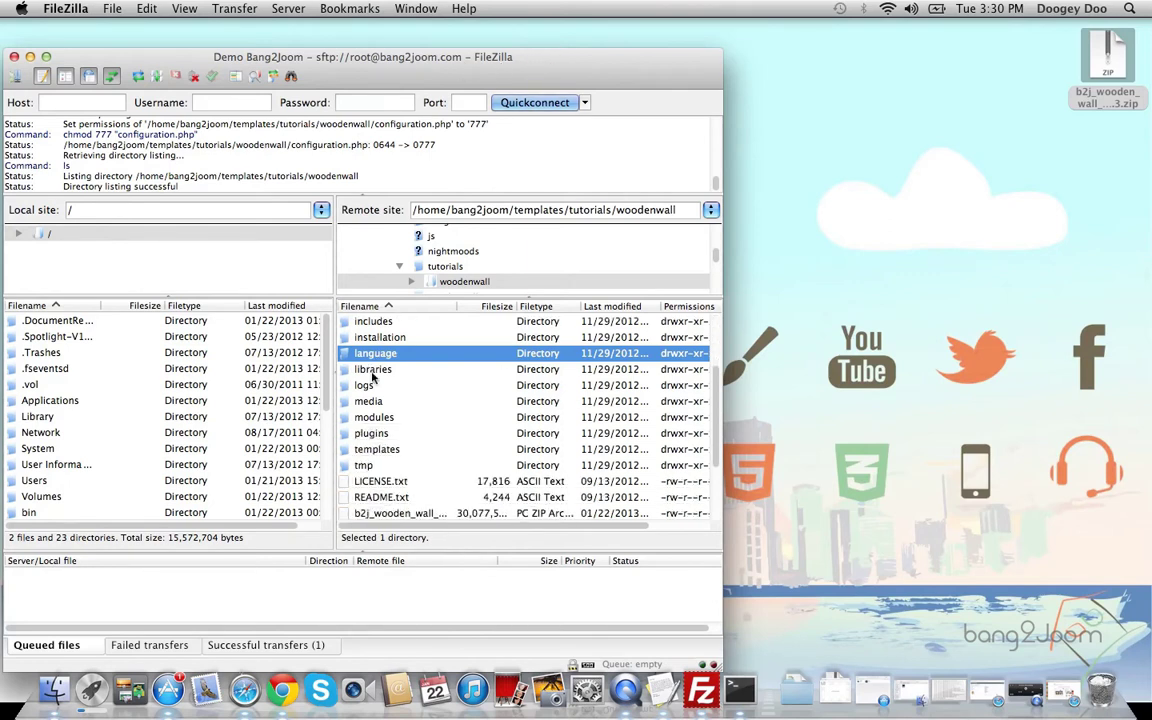
{"action": "scroll", "coordinate": [365, 420], "scroll_direction": "down", "scroll_amount": 3}
{"action": "scroll", "coordinate": [370, 440], "scroll_direction": "up", "scroll_amount": 5}
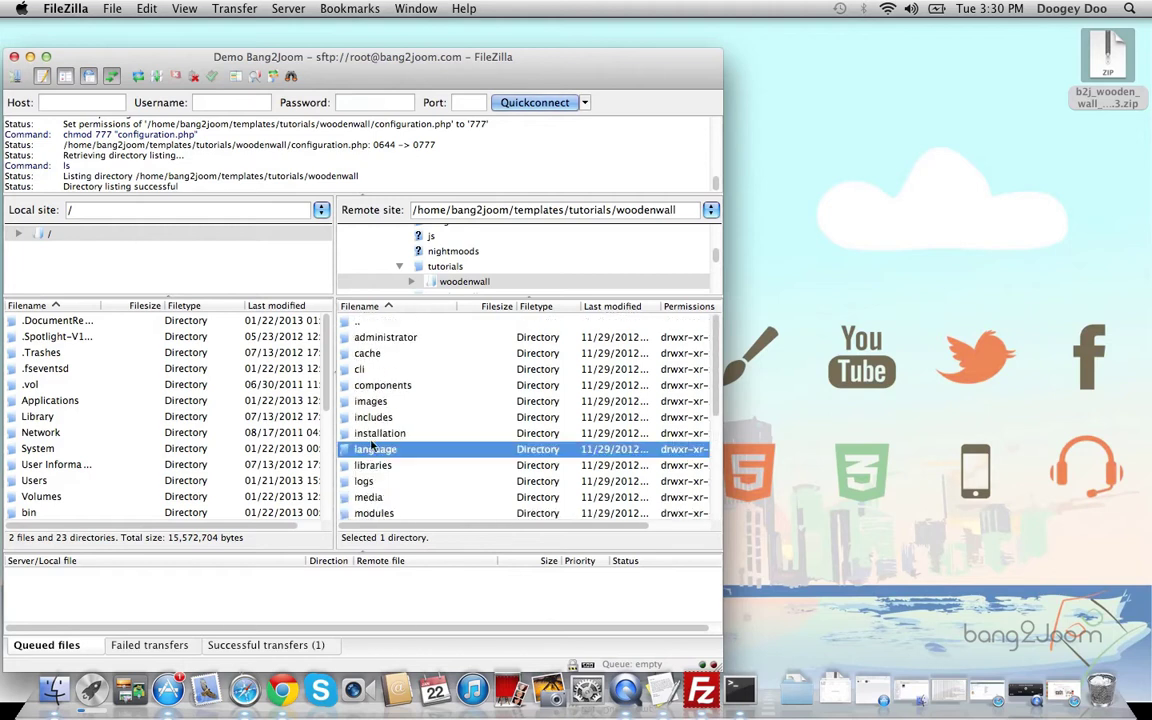
{"action": "scroll", "coordinate": [373, 400], "scroll_direction": "down", "scroll_amount": 5}
{"action": "scroll", "coordinate": [374, 400], "scroll_direction": "down", "scroll_amount": 2}
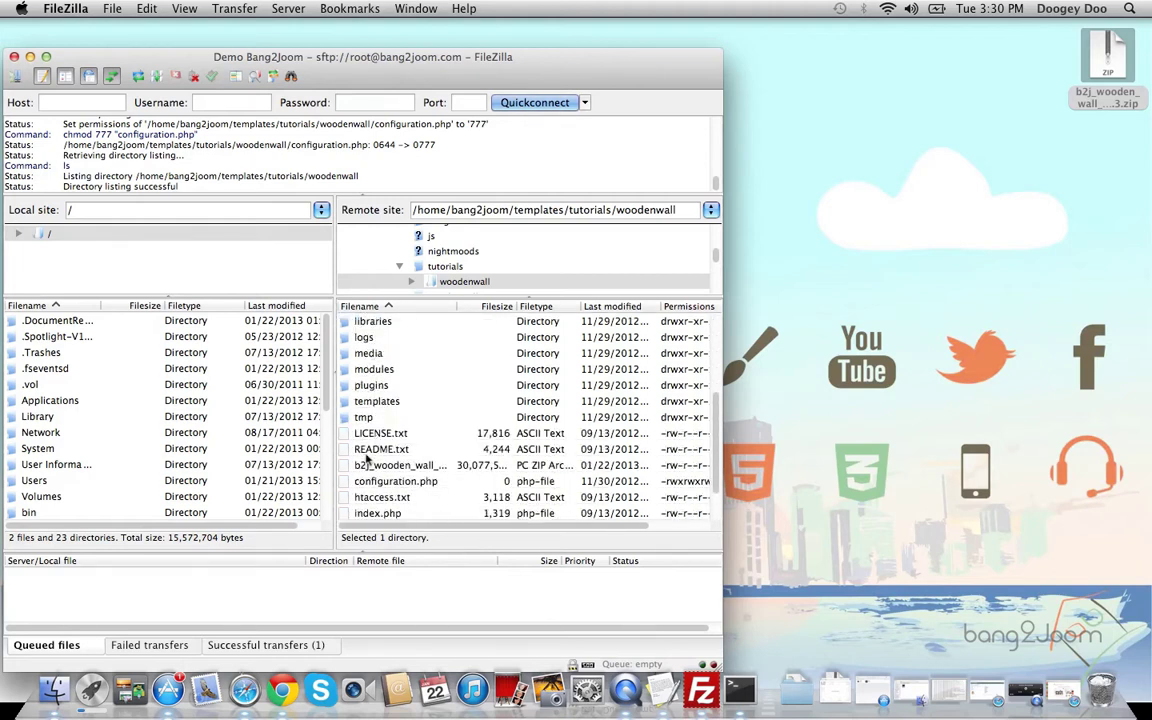
{"action": "scroll", "coordinate": [340, 445], "scroll_direction": "up", "scroll_amount": 3}
{"action": "scroll", "coordinate": [335, 435], "scroll_direction": "up", "scroll_amount": 3}
{"action": "scroll", "coordinate": [330, 425], "scroll_direction": "up", "scroll_amount": 1}
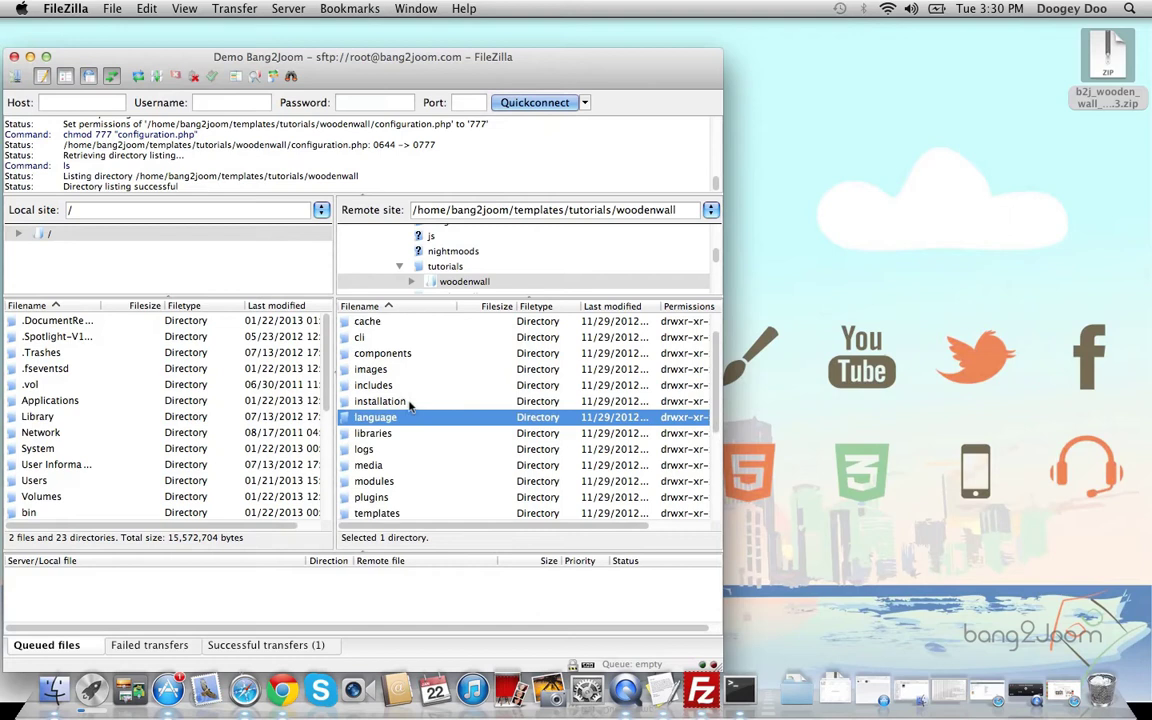
{"action": "scroll", "coordinate": [350, 445], "scroll_direction": "up", "scroll_amount": 2}
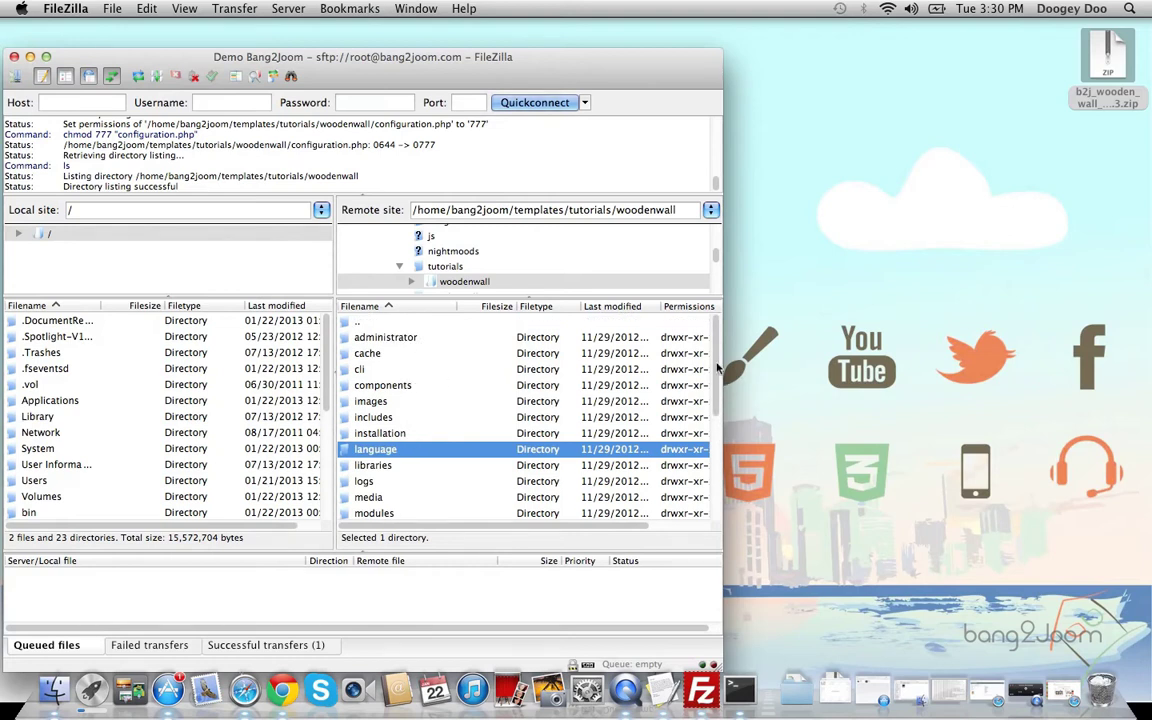
{"action": "left_click", "coordinate": [30, 57]}
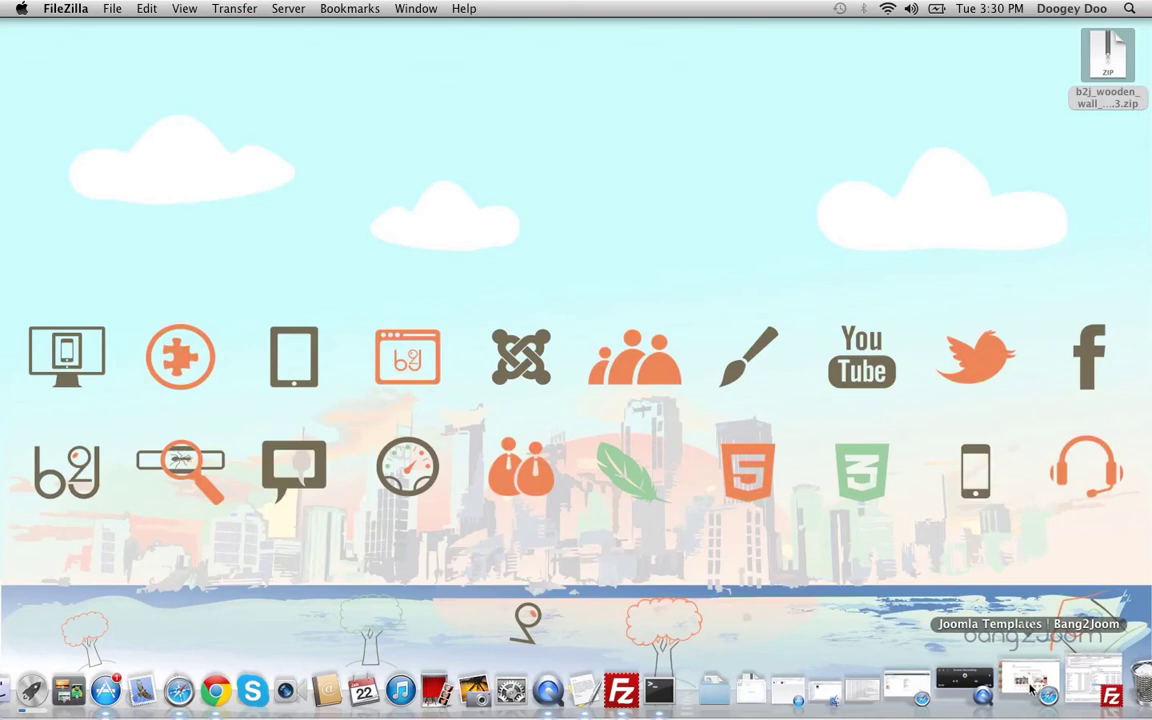
Bring Safari back and select English (United States) as the installer language, then continue
{"action": "left_click", "coordinate": [910, 688]}
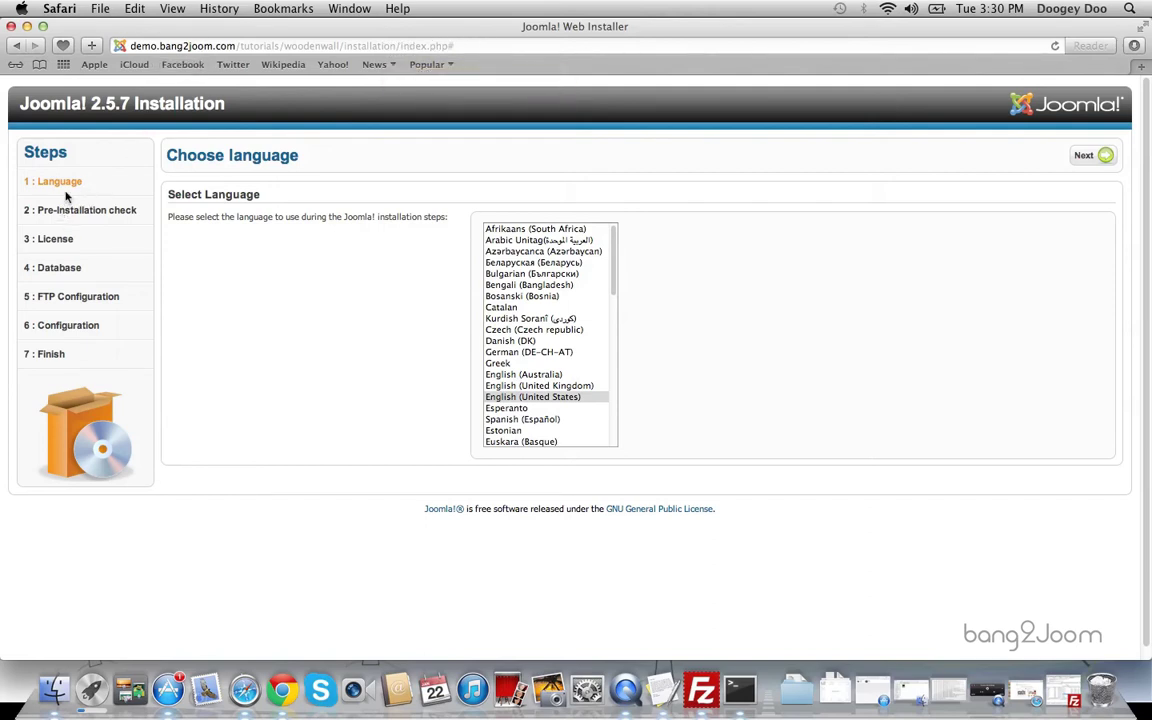
{"action": "left_click", "coordinate": [540, 397]}
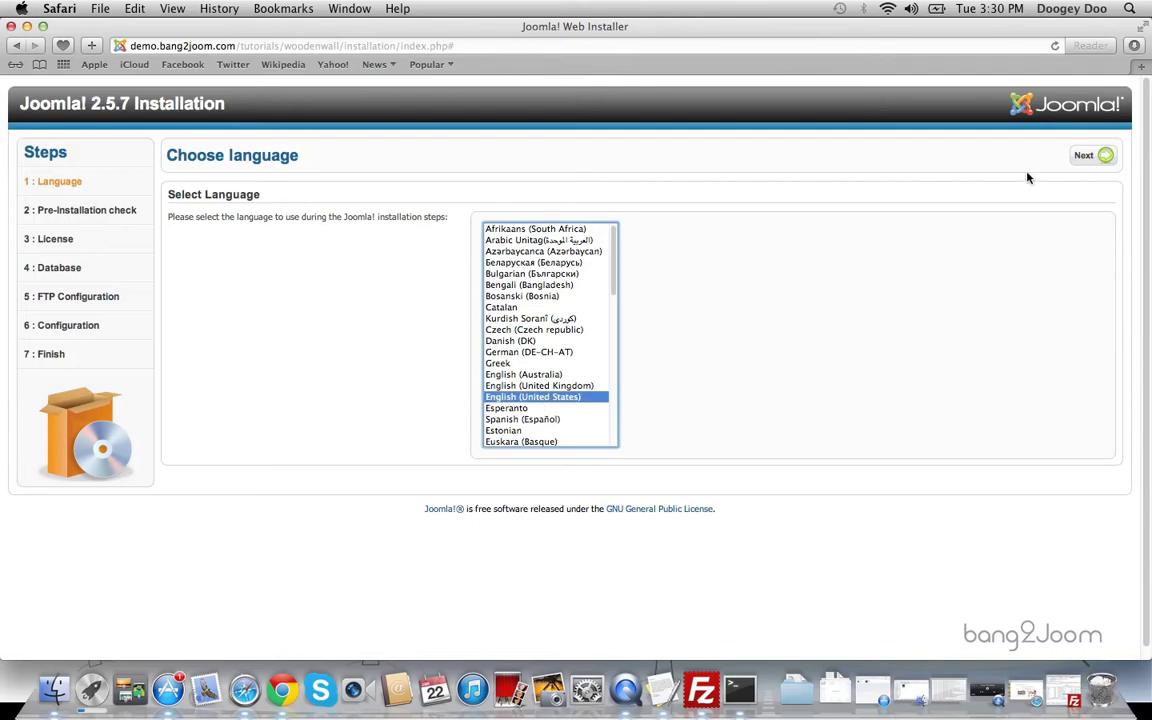
{"action": "left_click", "coordinate": [1095, 157]}
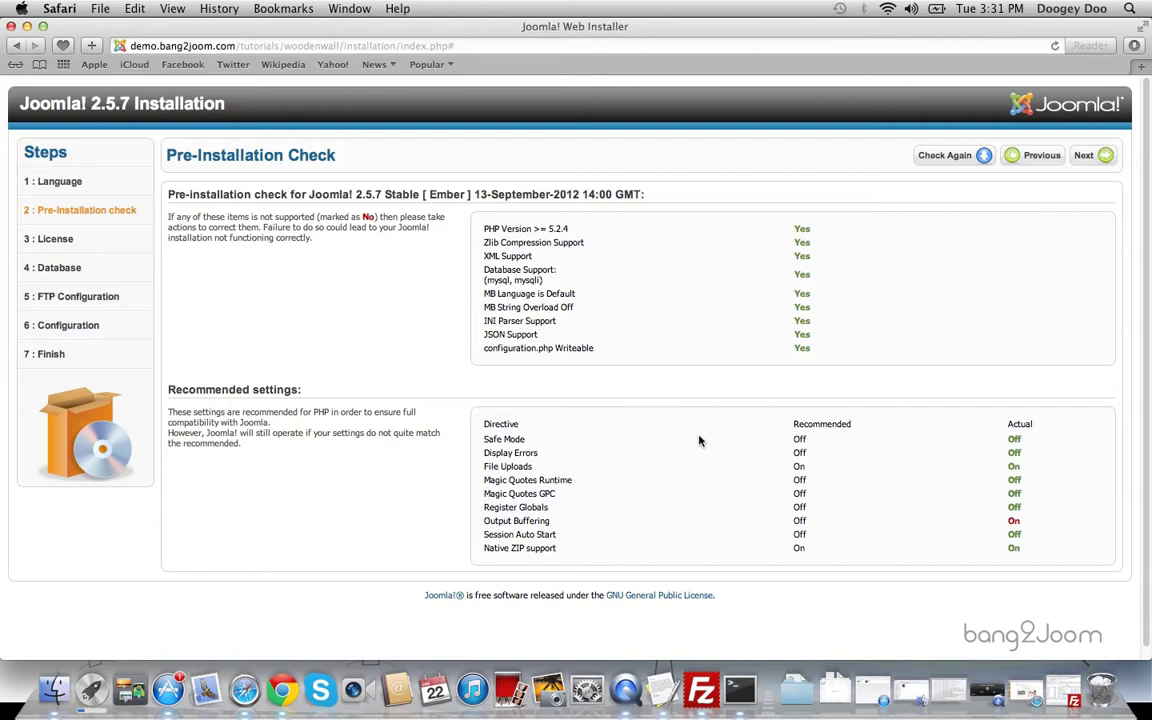
Continue past the passed Pre-Installation Check and the GNU license to Database Configuration
{"action": "left_click", "coordinate": [1090, 157]}
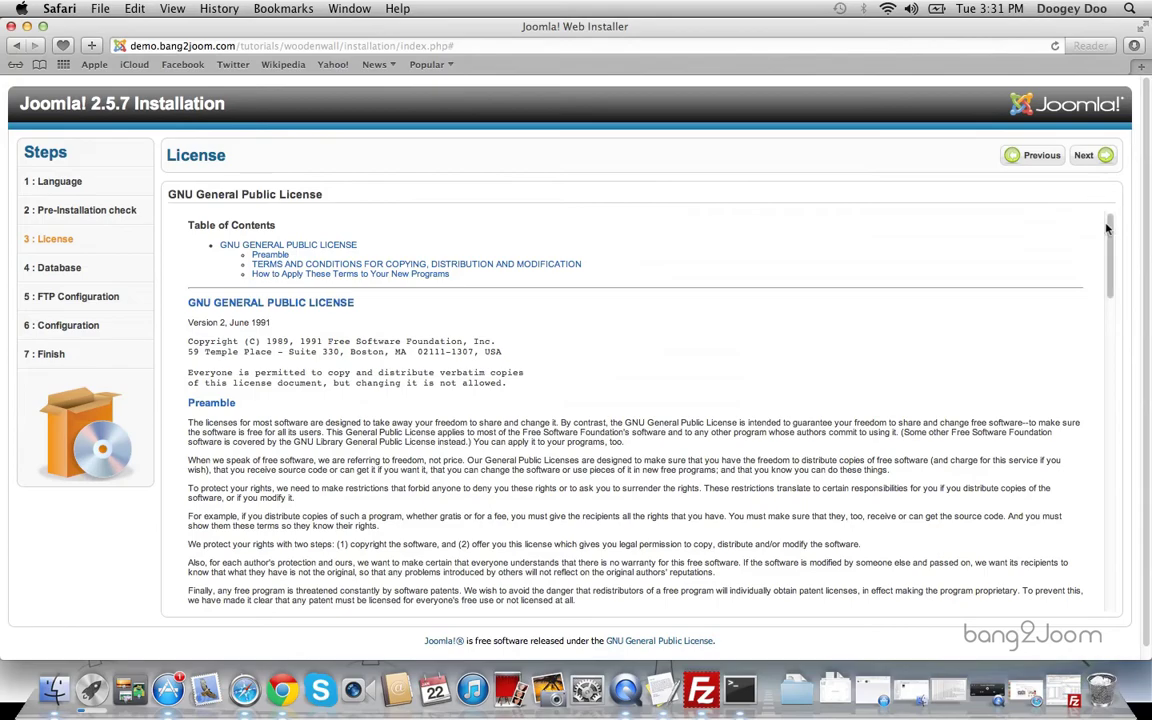
{"action": "left_click_drag", "start_coordinate": [1110, 233], "coordinate": [1109, 205]}
{"action": "left_click", "coordinate": [1096, 160]}
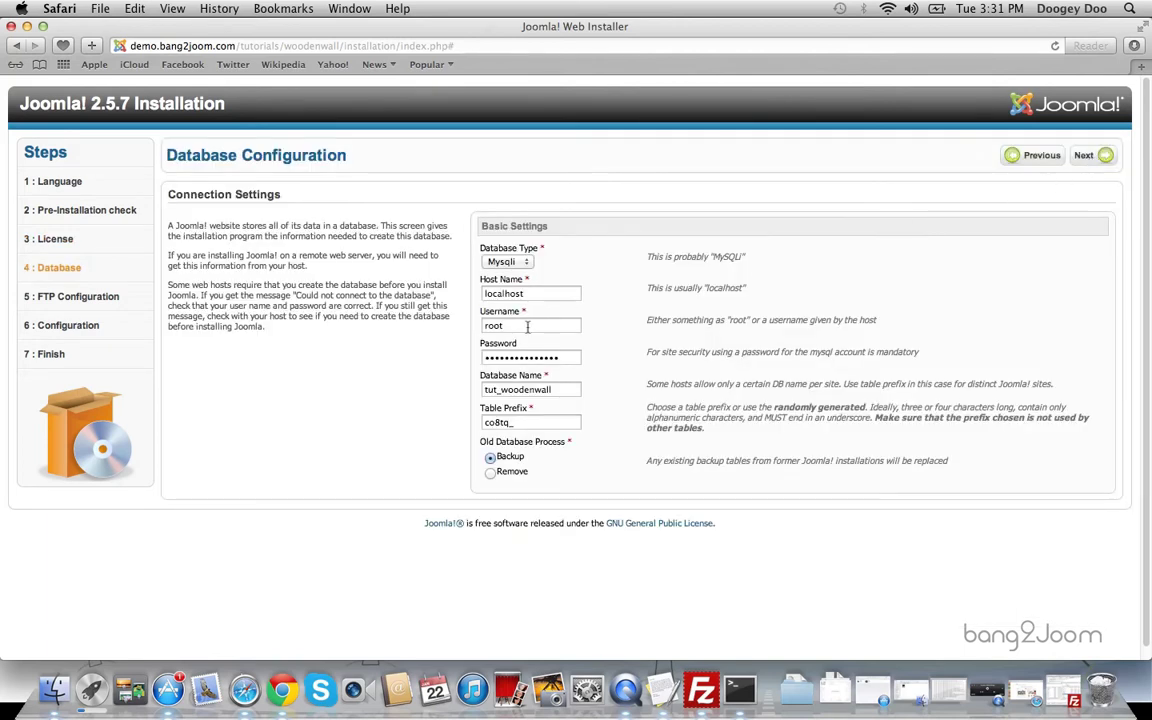
Clear the pre-filled database username, password and database name fields
{"action": "double_click", "coordinate": [504, 325]}
{"action": "key", "text": "BackSpace"}
{"action": "key", "text": "Tab"}
{"action": "key", "text": "BackSpace"}
{"action": "left_click", "coordinate": [562, 390]}
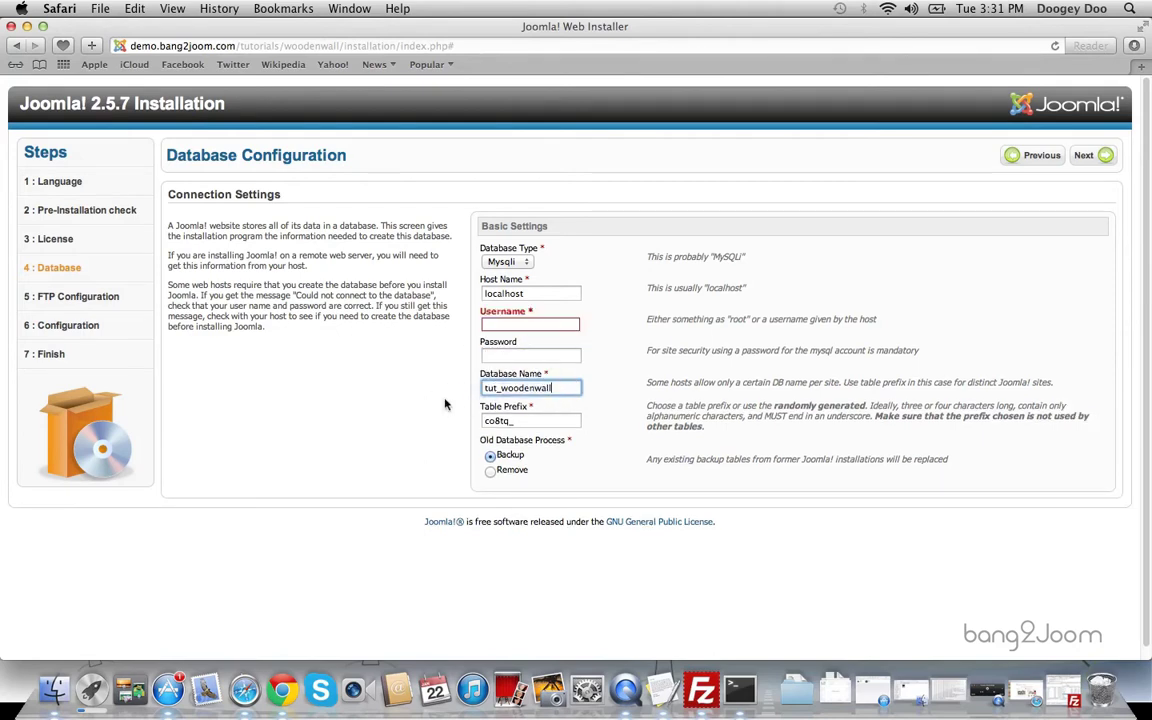
{"action": "double_click", "coordinate": [488, 388]}
{"action": "key", "text": "BackSpace"}
Enter username root, paste the database password, set database tut_woodenwall, and continue
{"action": "left_click", "coordinate": [505, 325]}
{"action": "type", "text": "root"}
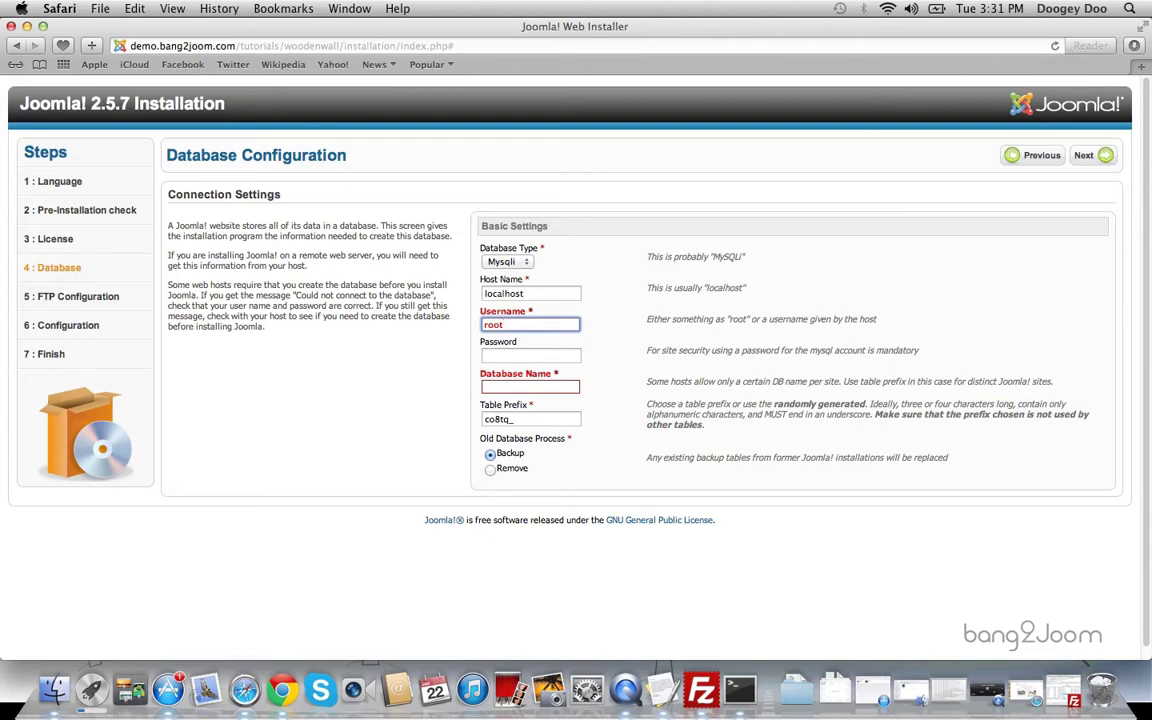
{"action": "left_click", "coordinate": [530, 356]}
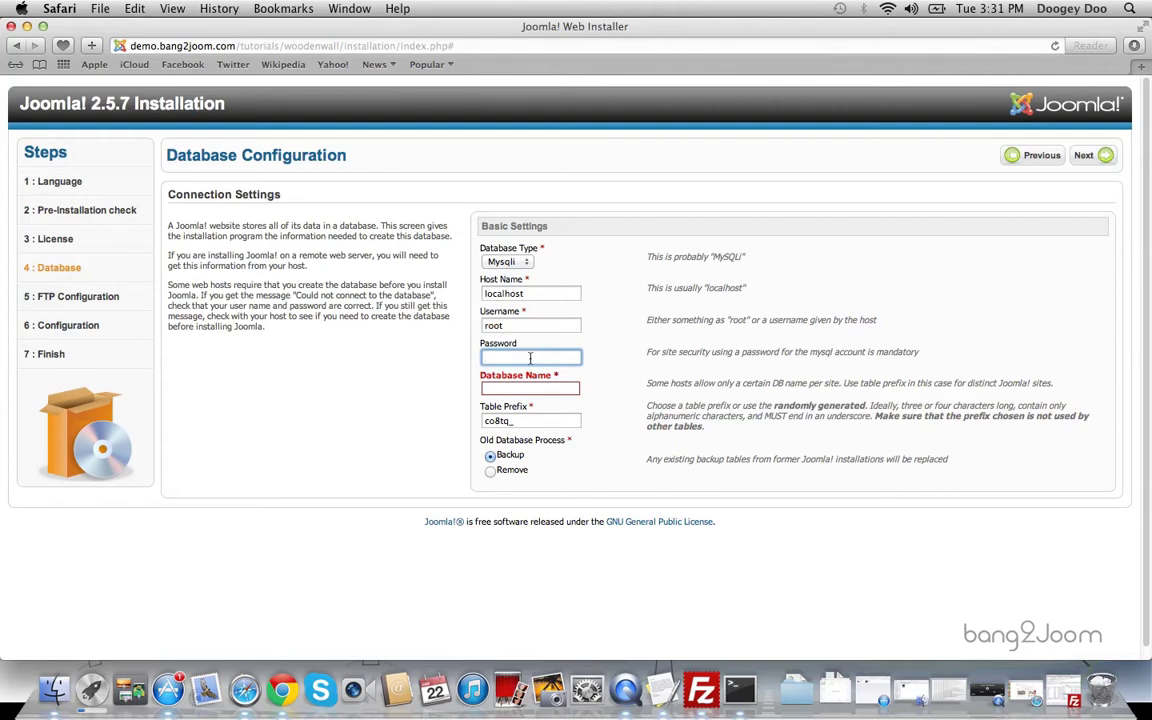
{"action": "key", "text": "super+v"}
{"action": "left_click", "coordinate": [525, 387]}
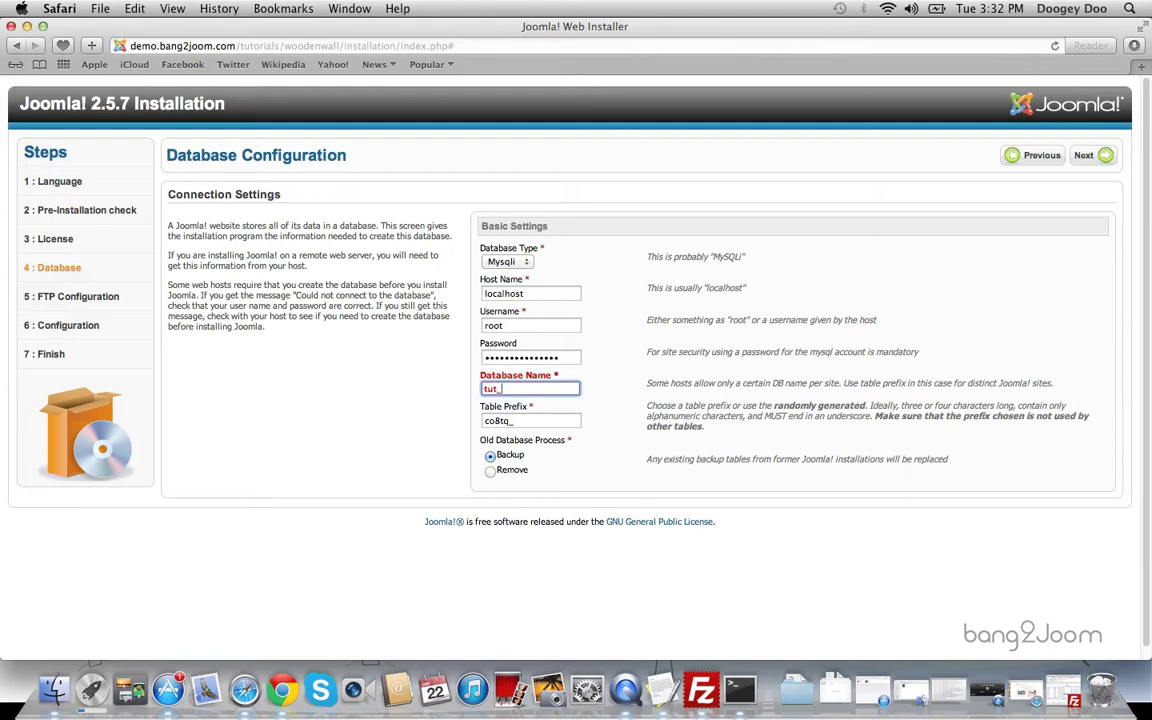
{"action": "type", "text": "enwall"}
{"action": "left_click", "coordinate": [1088, 157]}
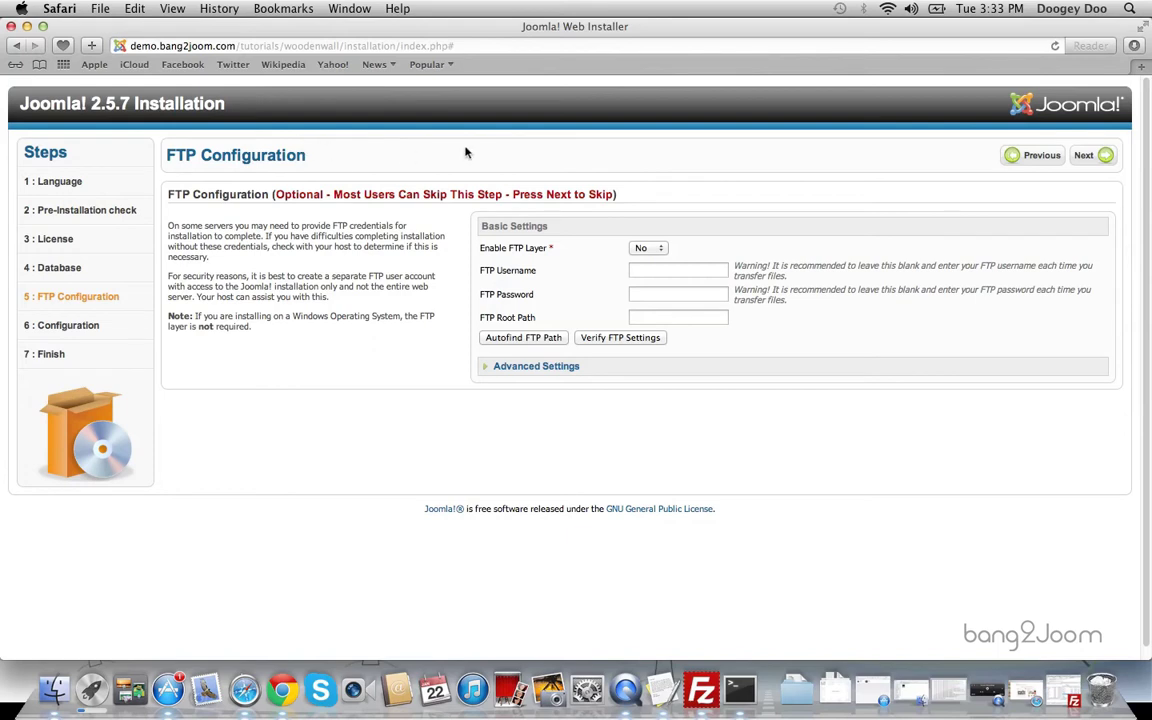
Skip FTP setup; enter site name 'Joom - Nov 2012', admin email, and matching admin passwords
{"action": "left_click", "coordinate": [1091, 161]}
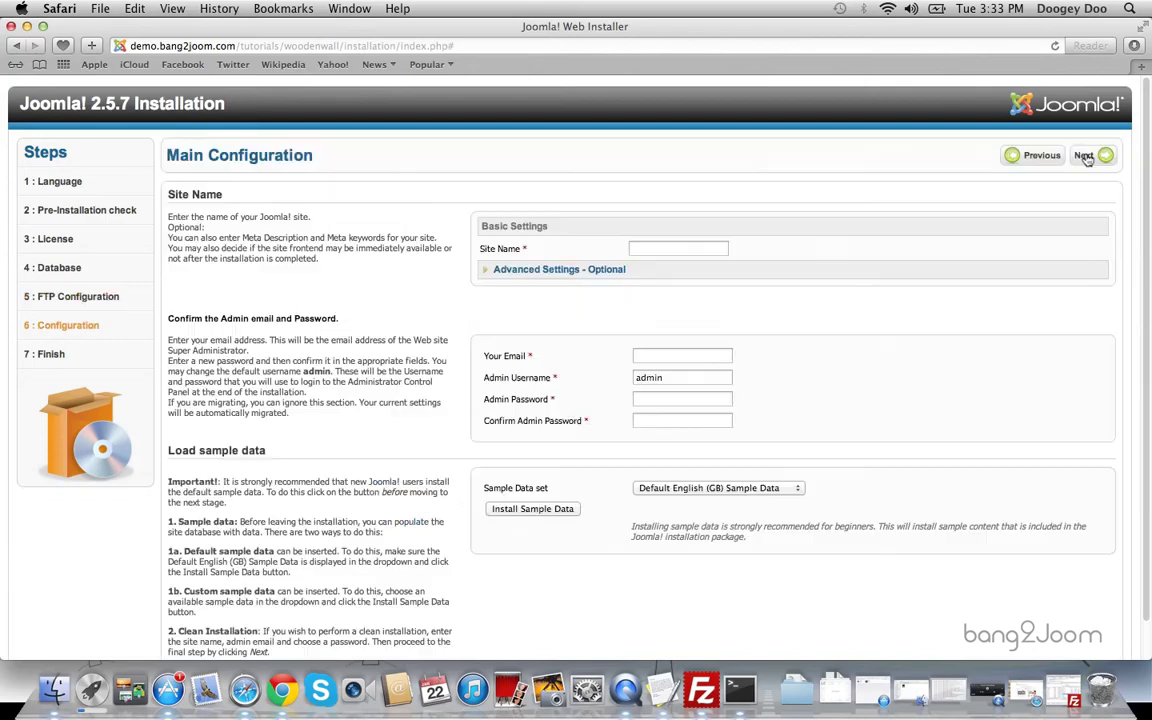
{"action": "left_click", "coordinate": [678, 249]}
{"action": "type", "text": "WoodenWall - Bang2"}
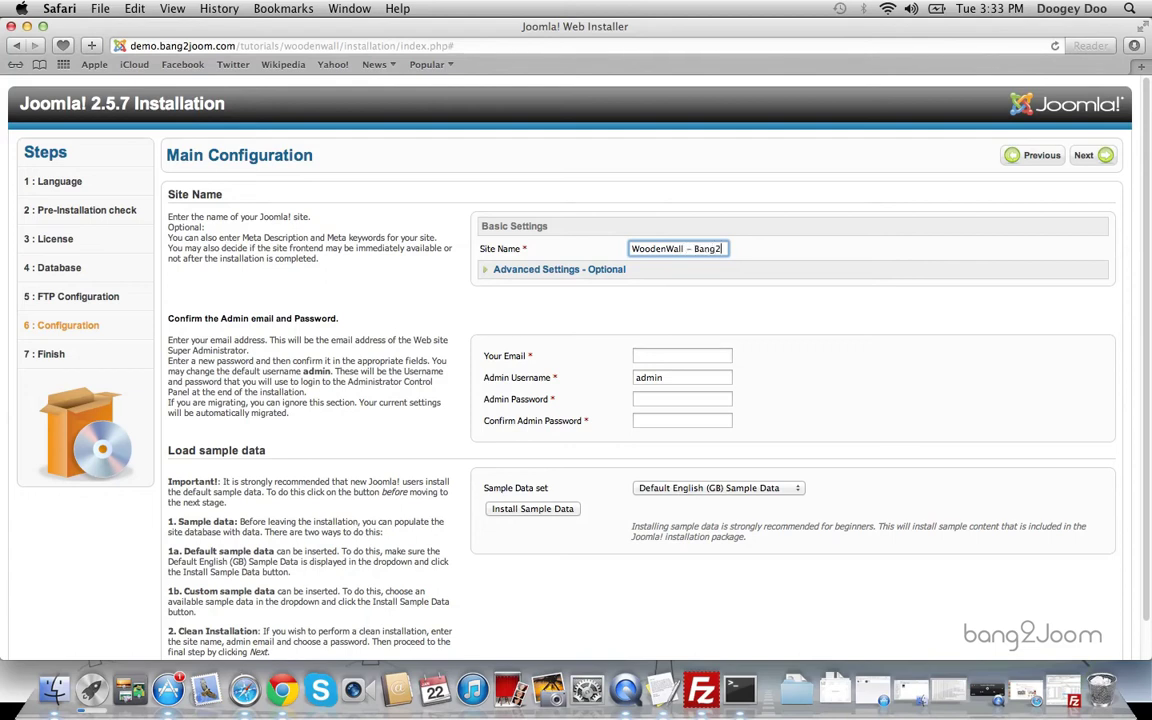
{"action": "type", "text": "Joom"}
{"action": "type", "text": " - "}
{"action": "type", "text": "Nov"}
{"action": "type", "text": " 2012"}
{"action": "left_click", "coordinate": [645, 355]}
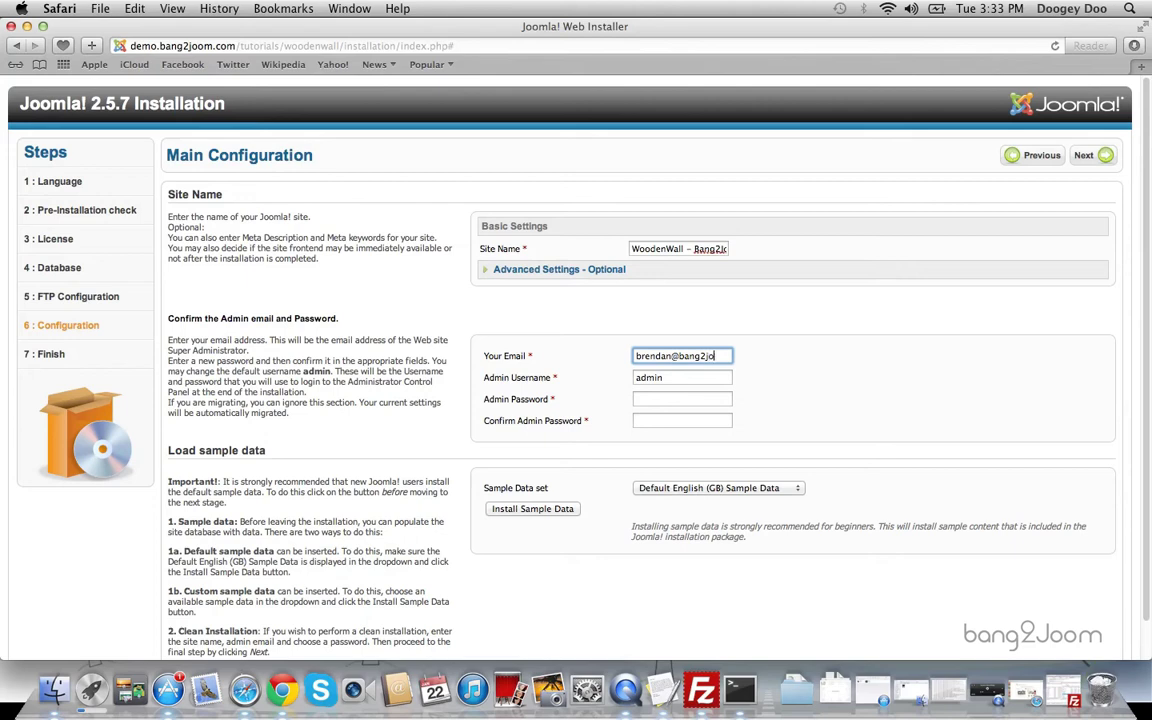
{"action": "type", "text": "com"}
{"action": "left_click", "coordinate": [662, 399]}
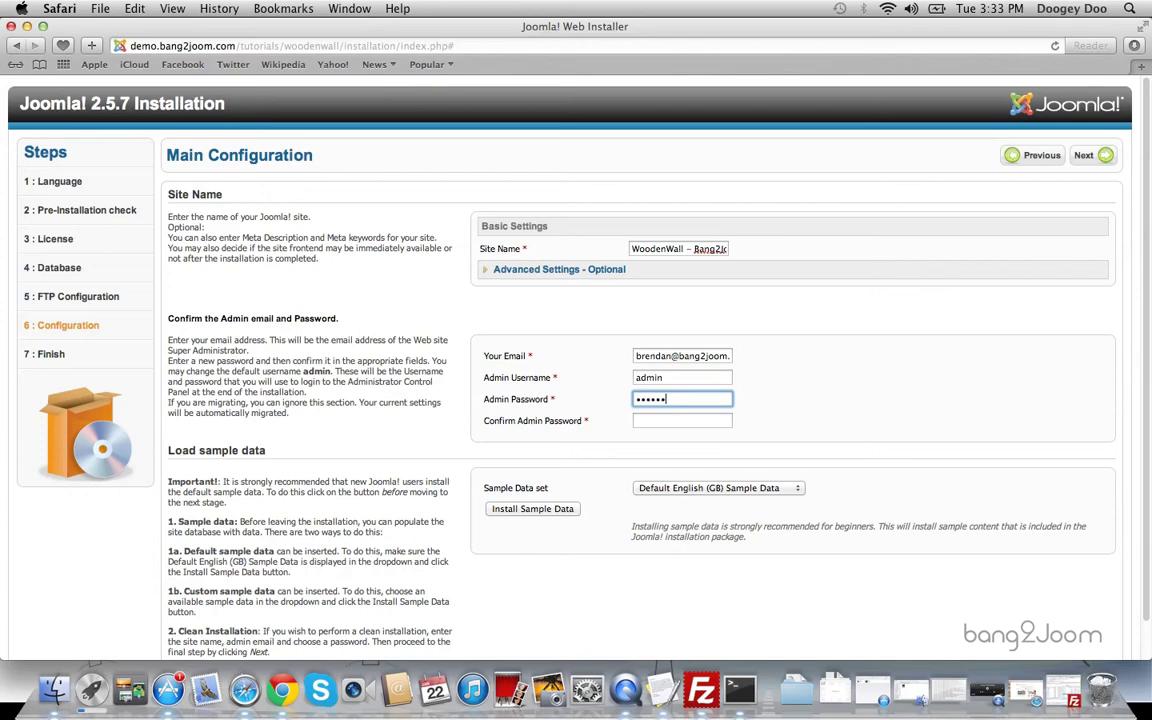
{"action": "left_click", "coordinate": [694, 421]}
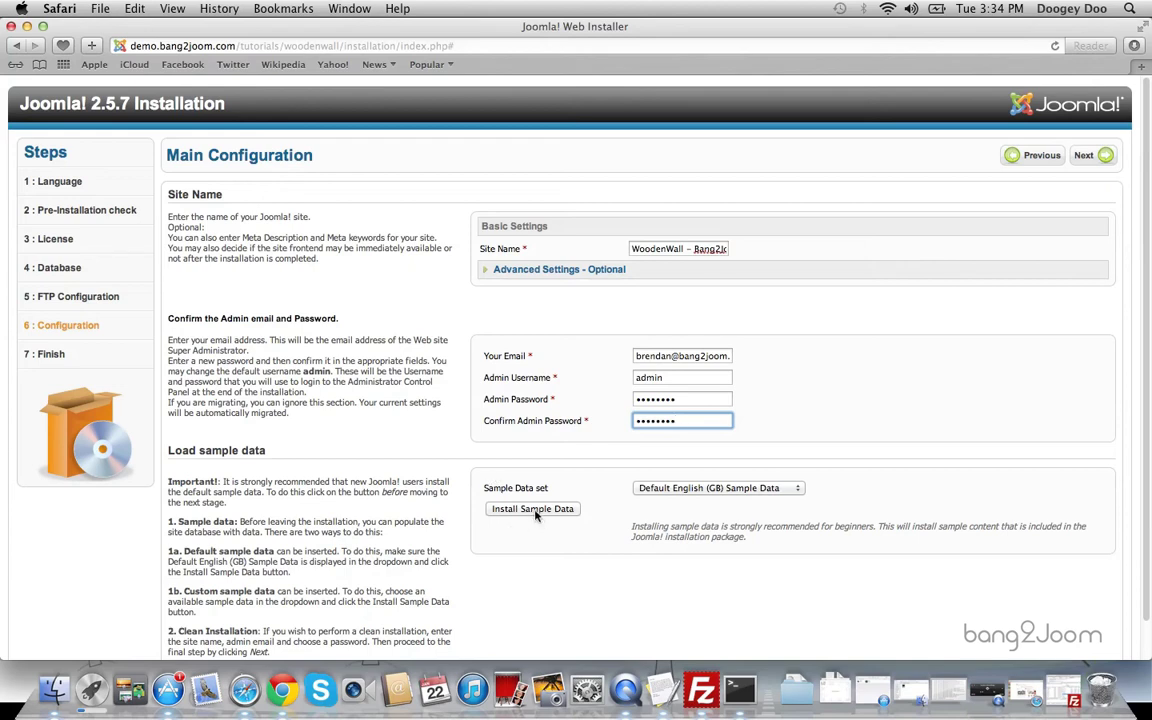
Install the default English sample data and proceed to the Finish page
{"action": "left_click", "coordinate": [536, 512]}
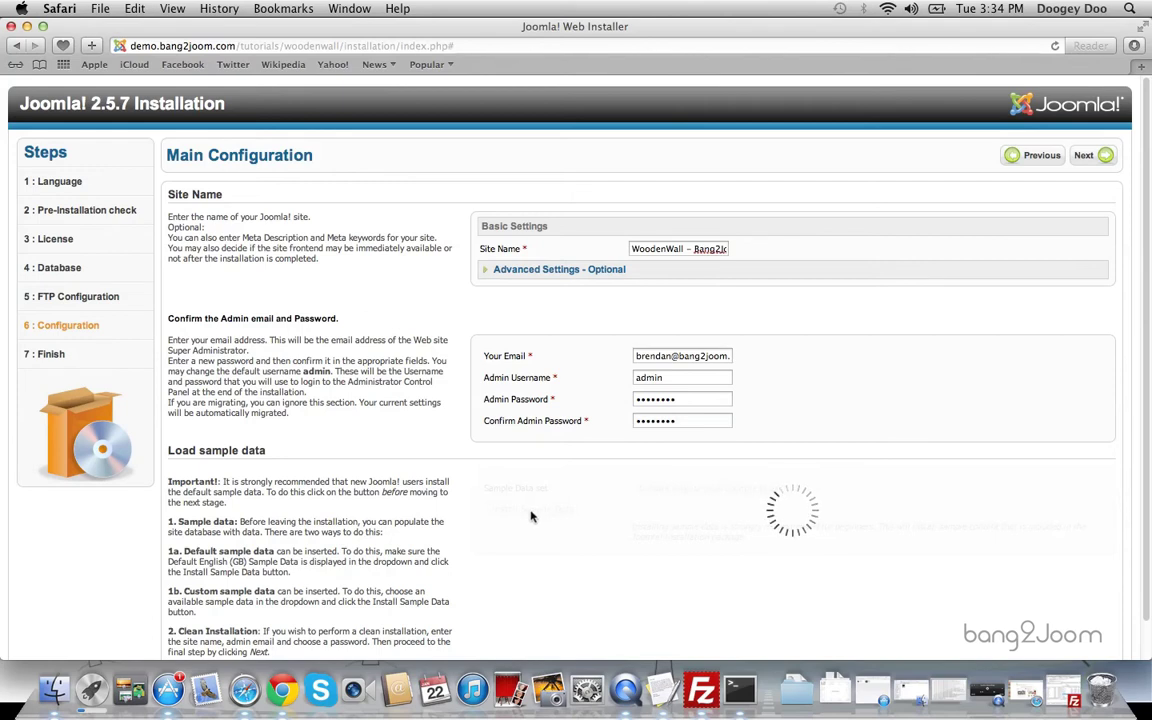
{"action": "scroll", "coordinate": [845, 408], "scroll_direction": "down", "scroll_amount": 2}
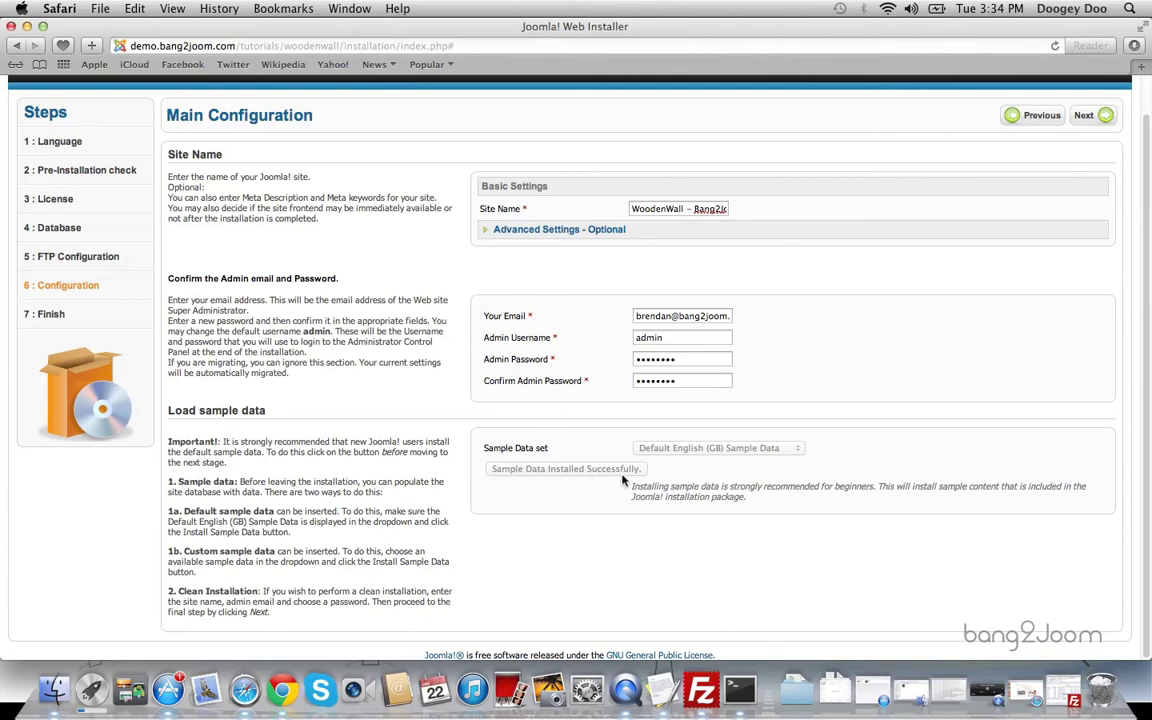
{"action": "left_click", "coordinate": [1085, 115]}
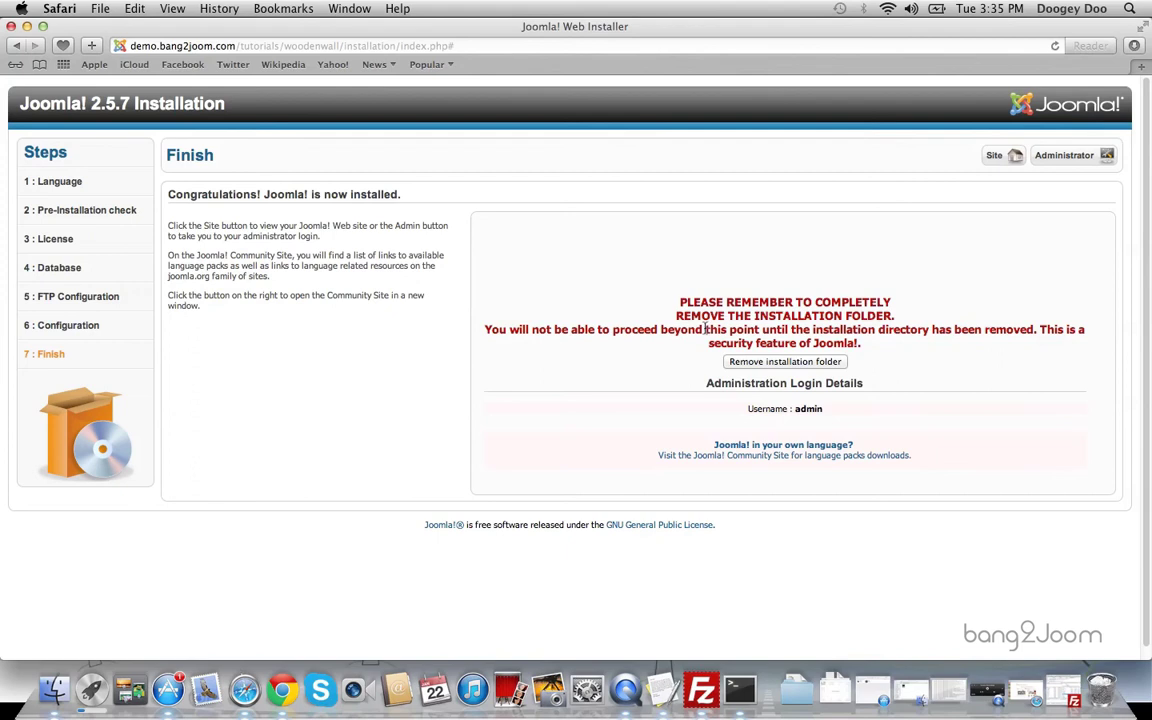
Rename the server's installation folder to installation1 in FileZilla, then return to Safari
{"action": "left_click", "coordinate": [1071, 681]}
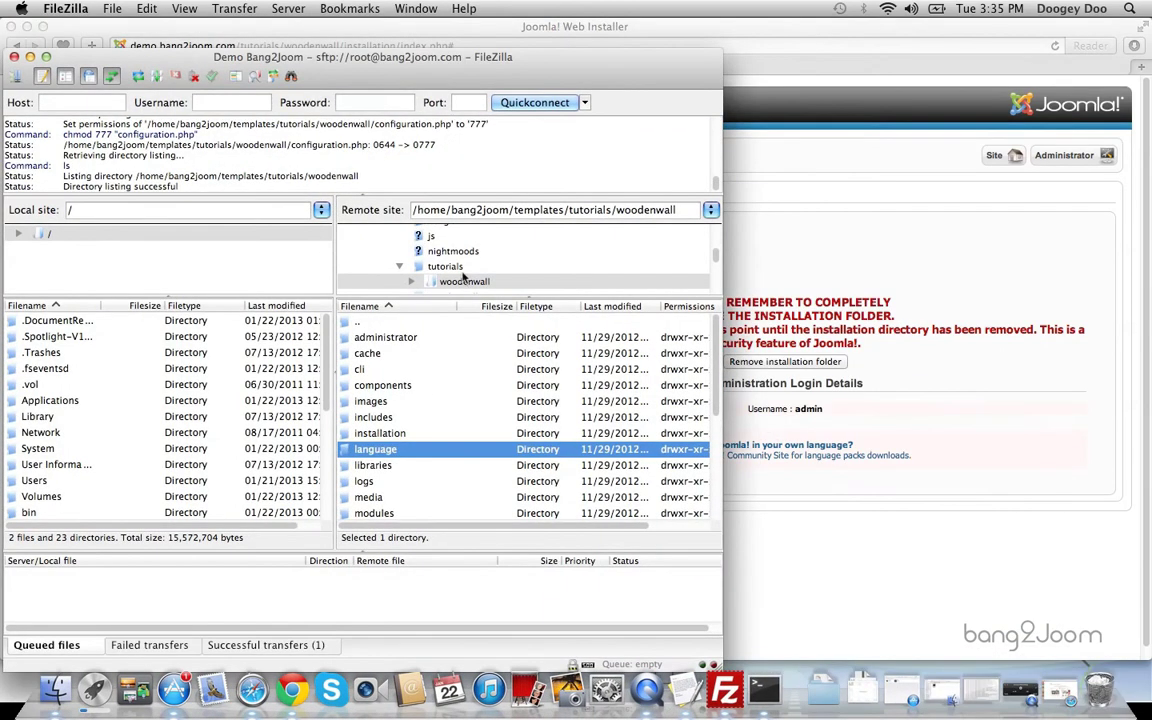
{"action": "left_click", "coordinate": [409, 436]}
{"action": "type", "text": "1"}
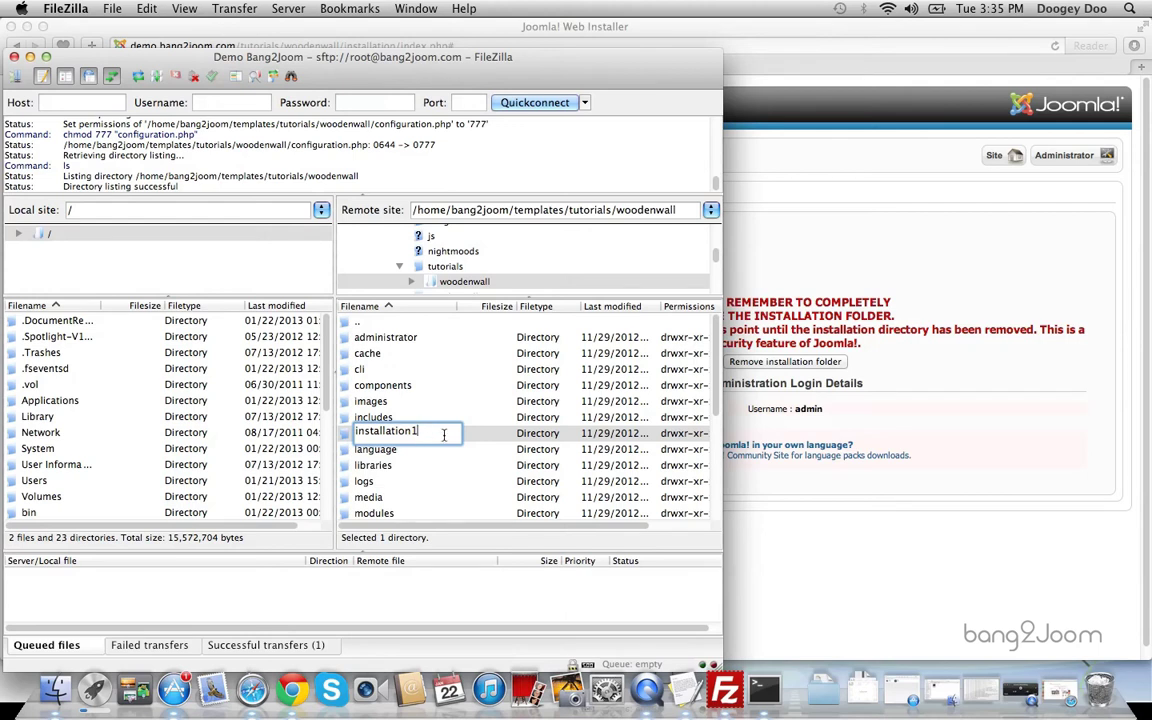
{"action": "key", "text": "Return"}
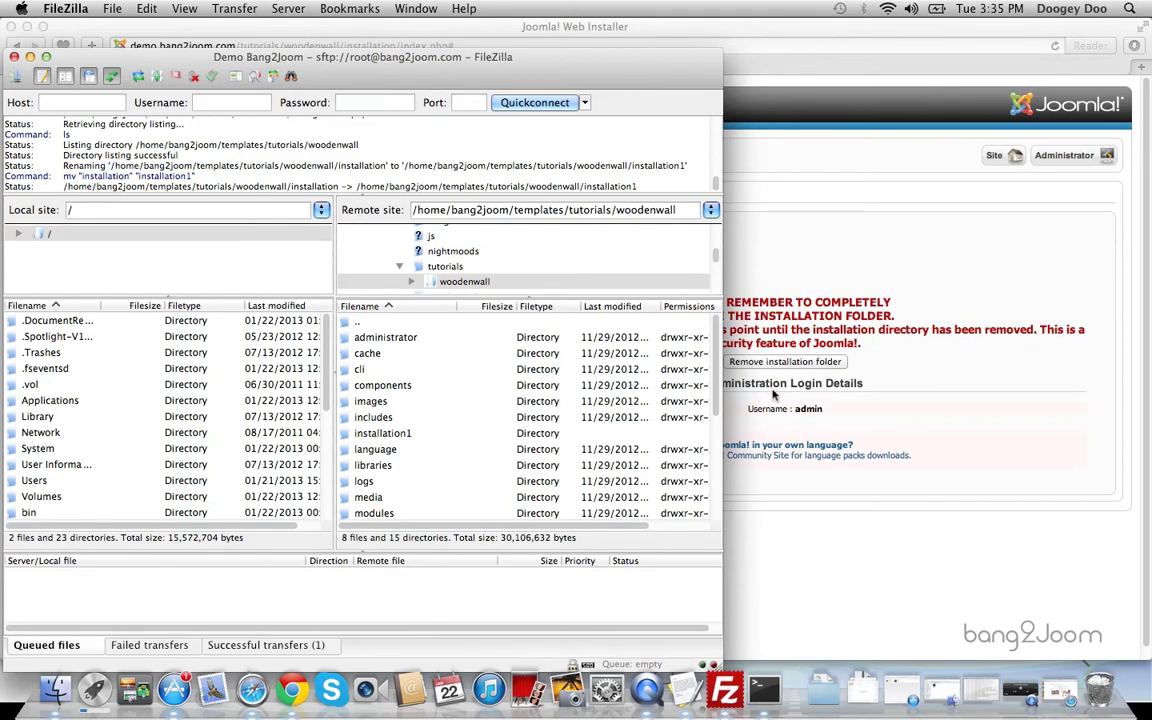
{"action": "left_click", "coordinate": [908, 290]}
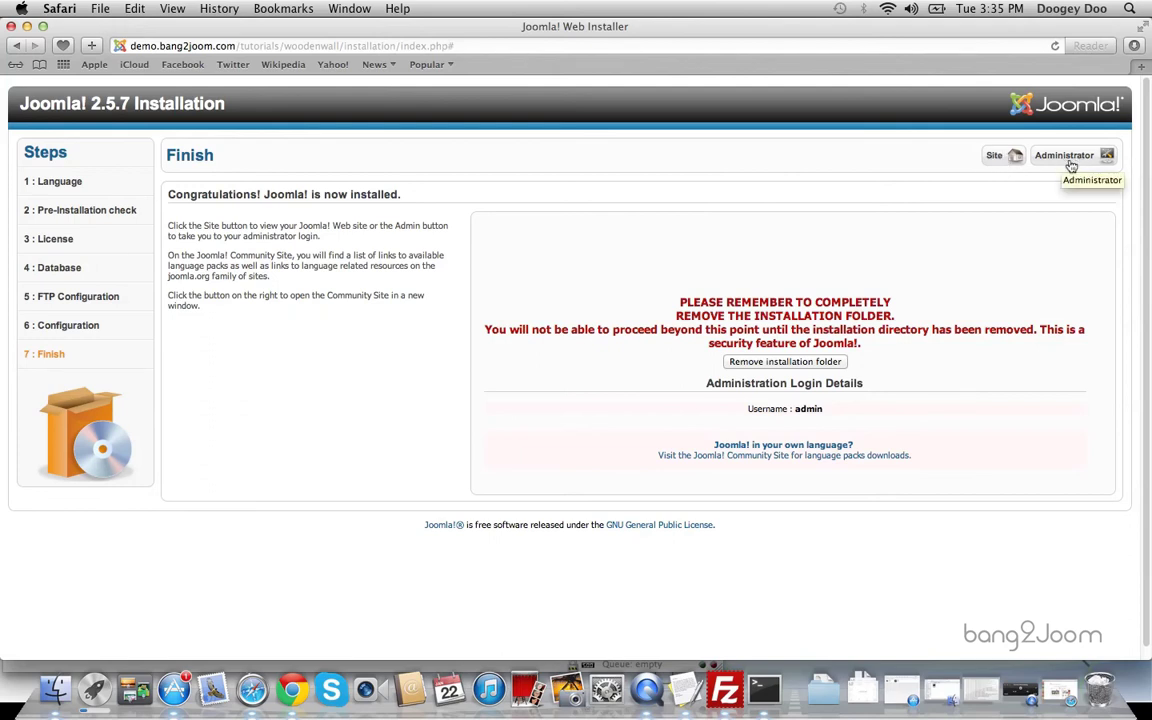
Open the site front end in a new window and browse it, selecting the wine quote
{"action": "right_click", "coordinate": [994, 157]}
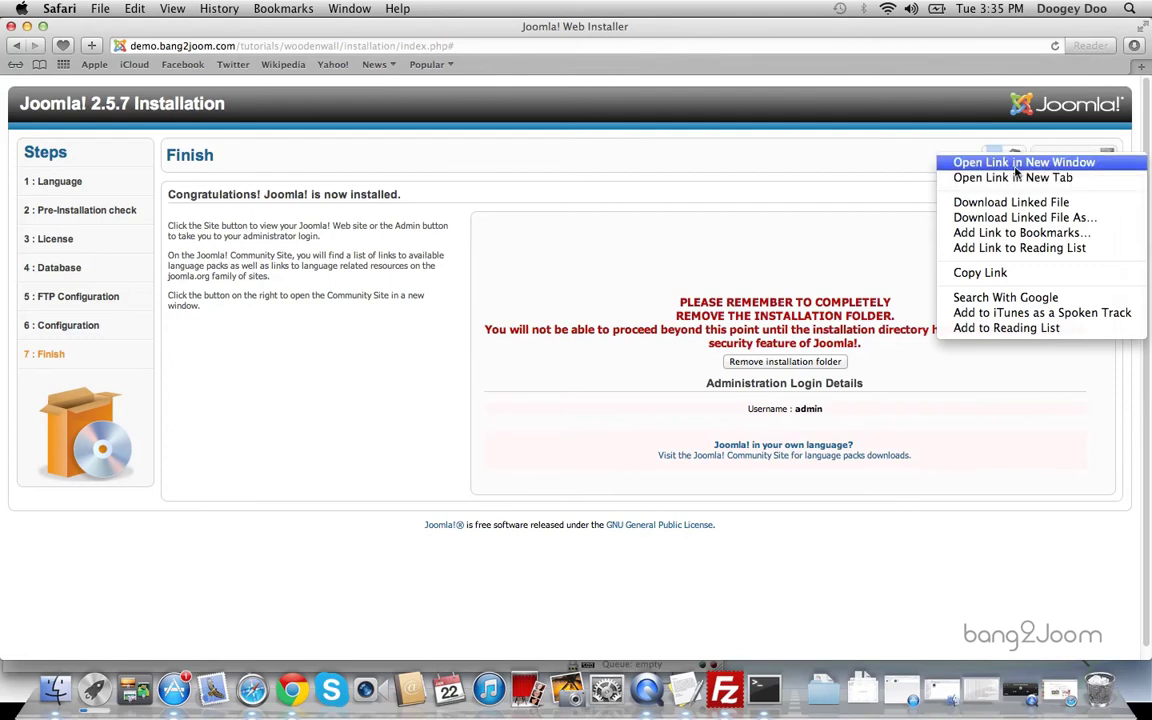
{"action": "left_click", "coordinate": [1016, 161]}
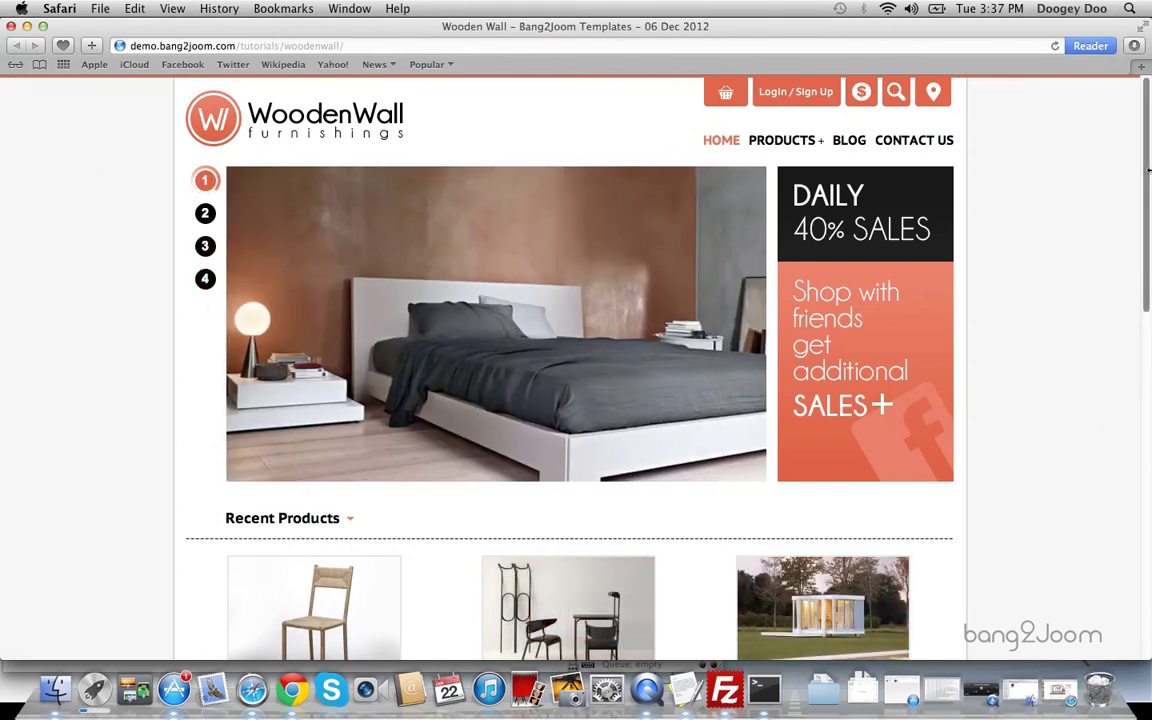
{"action": "mouse_move", "coordinate": [1140, 175]}
{"action": "left_mouse_down"}
{"action": "mouse_move", "coordinate": [1100, 502]}
{"action": "mouse_move", "coordinate": [1127, 112]}
{"action": "mouse_move", "coordinate": [1105, 548]}
{"action": "left_mouse_up"}
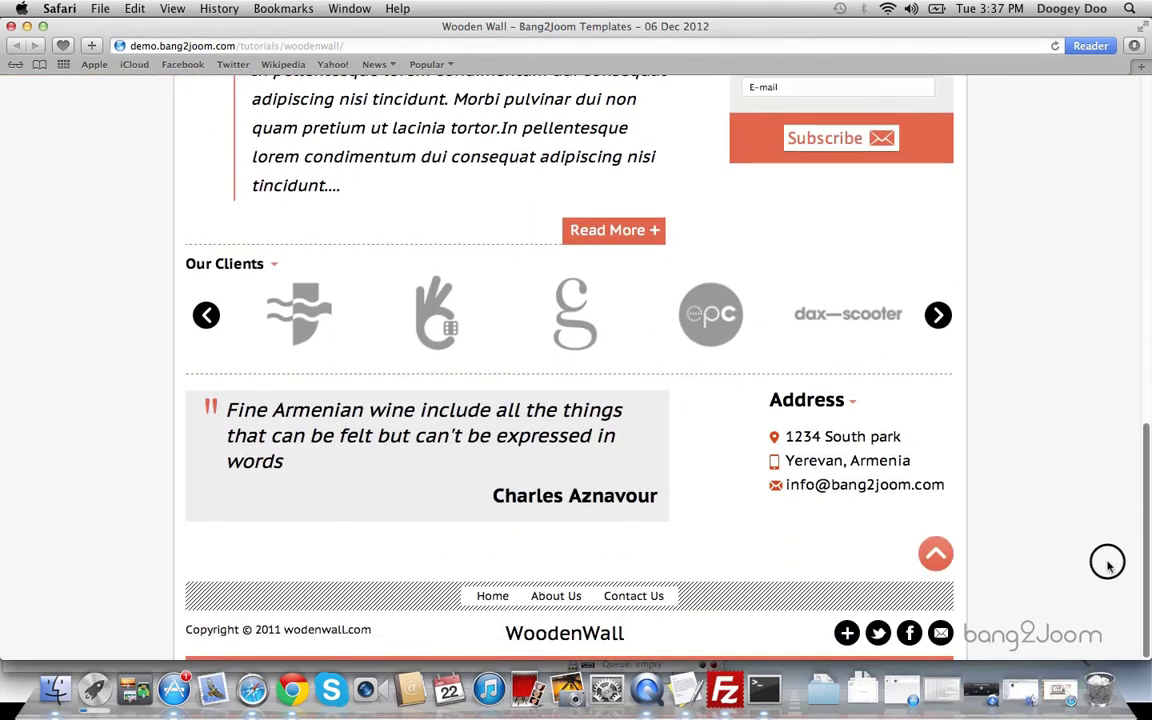
{"action": "left_click_drag", "start_coordinate": [1105, 548], "coordinate": [1108, 567]}
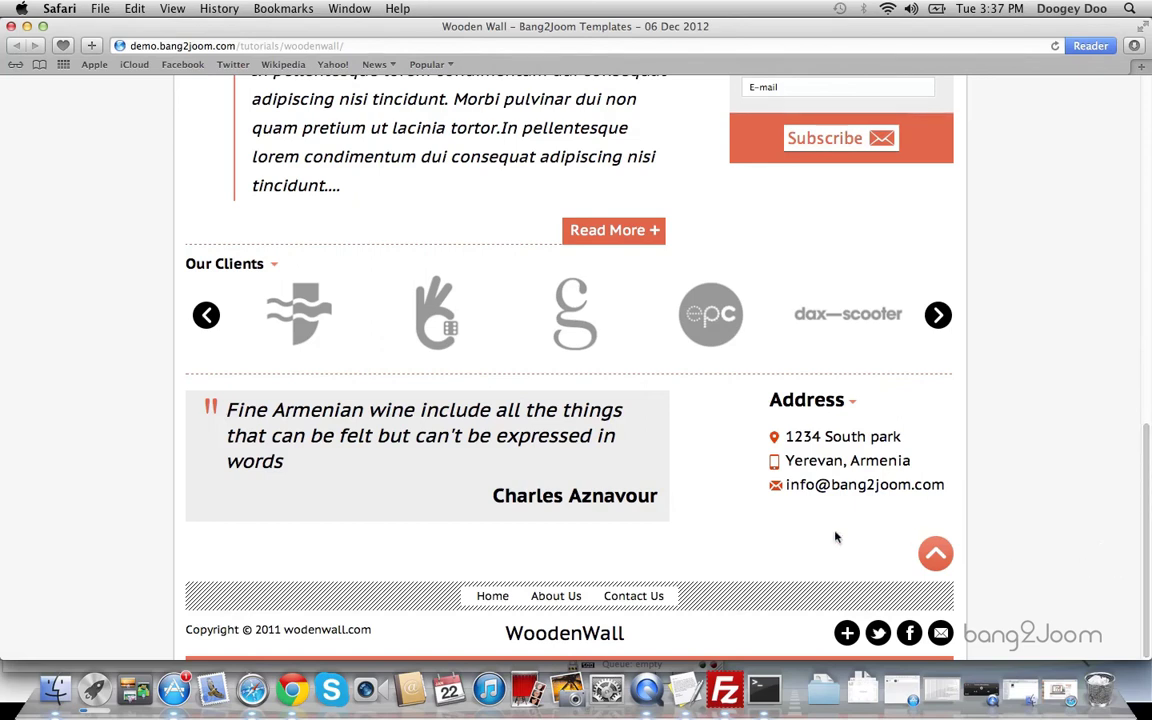
{"action": "left_click_drag", "start_coordinate": [228, 410], "coordinate": [302, 458]}
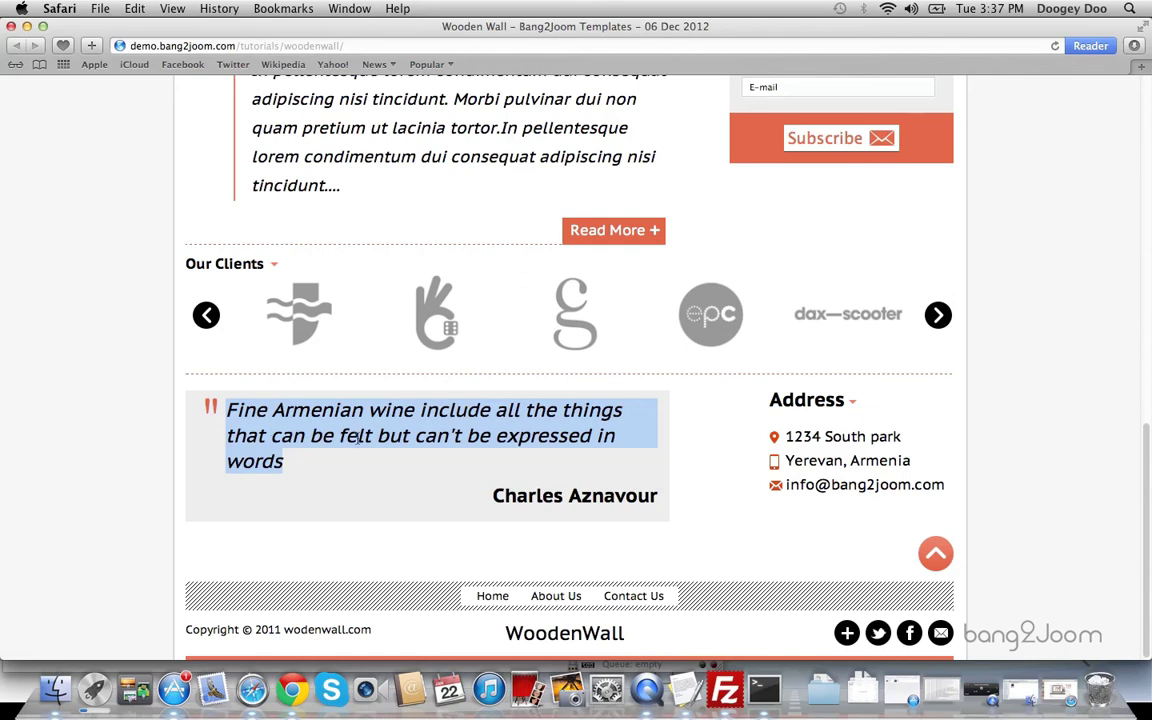
{"action": "left_click", "coordinate": [481, 491]}
{"action": "left_click_drag", "start_coordinate": [481, 491], "coordinate": [589, 487]}
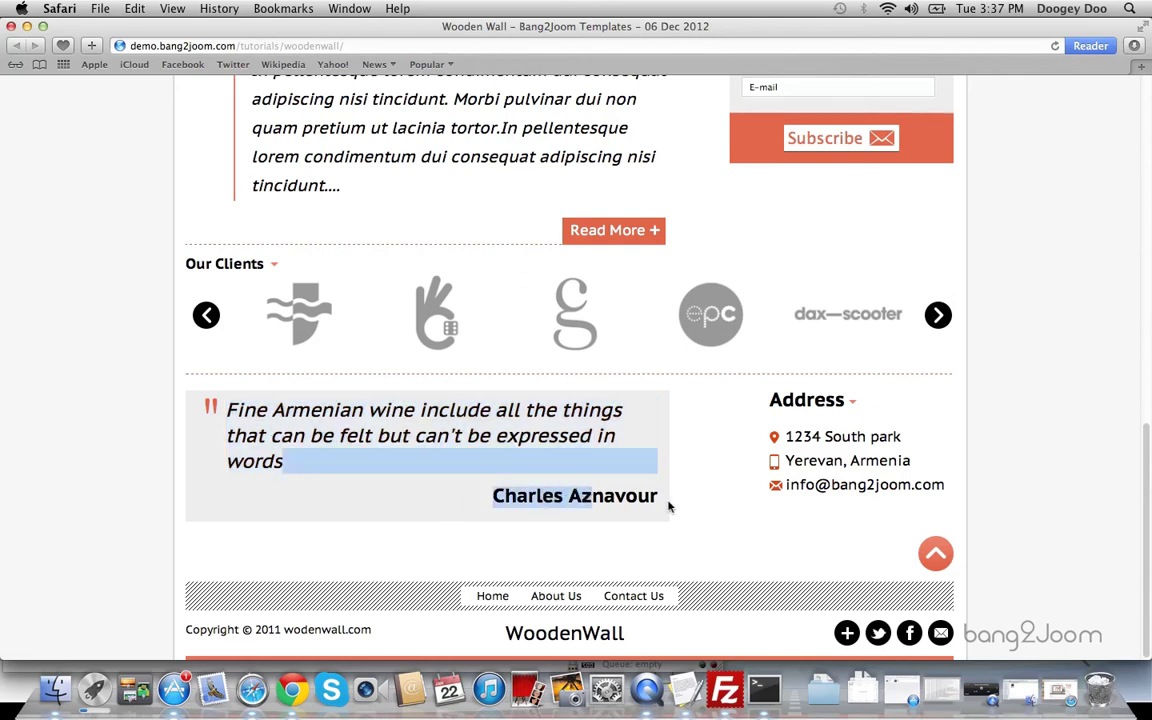
{"action": "left_click", "coordinate": [320, 453]}
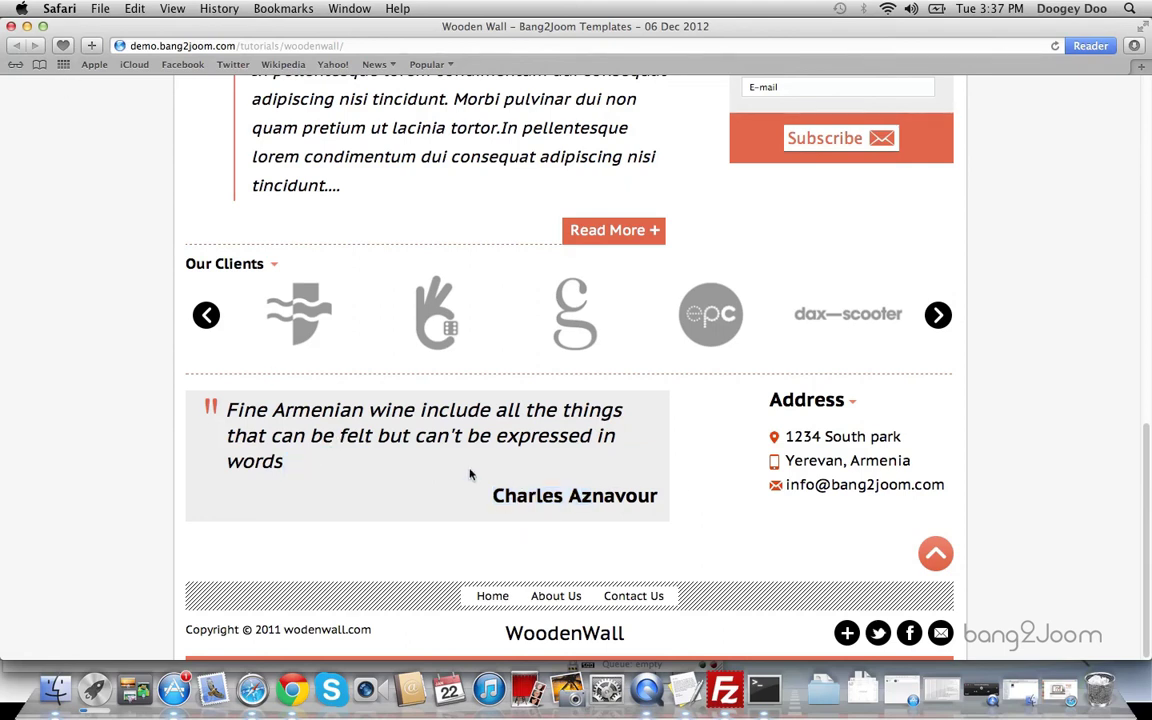
Open the live Wooden Wall demo from the template page and remove the bang2joom frame
{"action": "left_click", "coordinate": [1072, 696]}
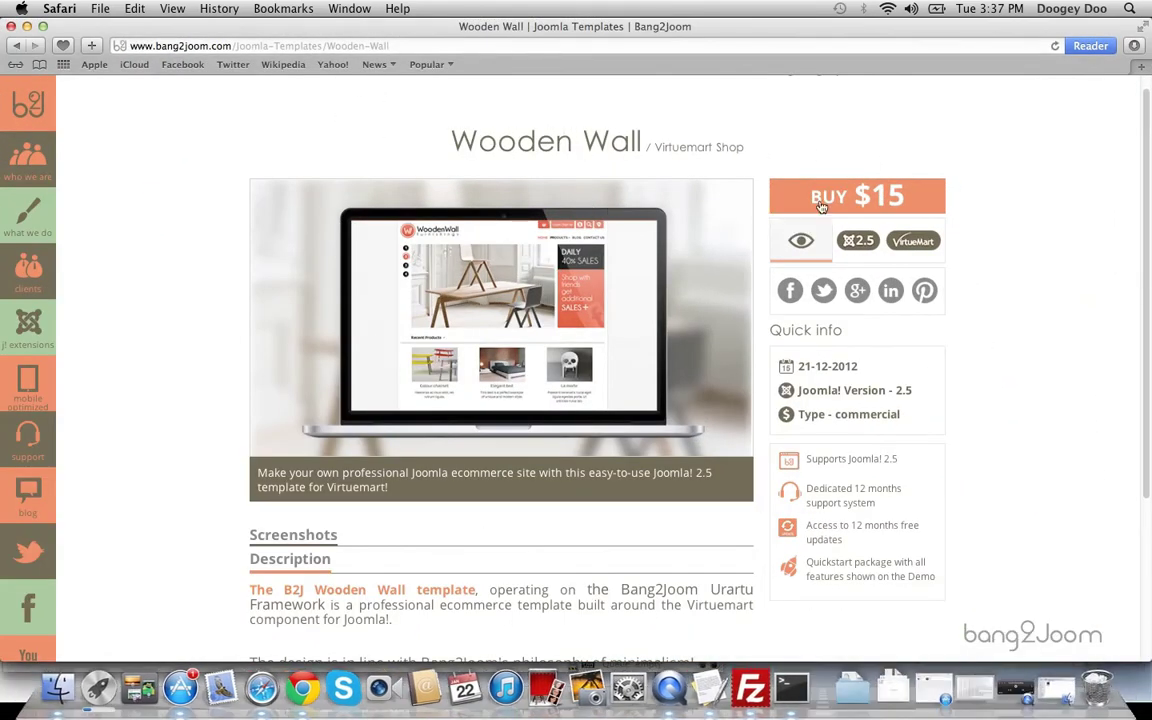
{"action": "left_click", "coordinate": [801, 241]}
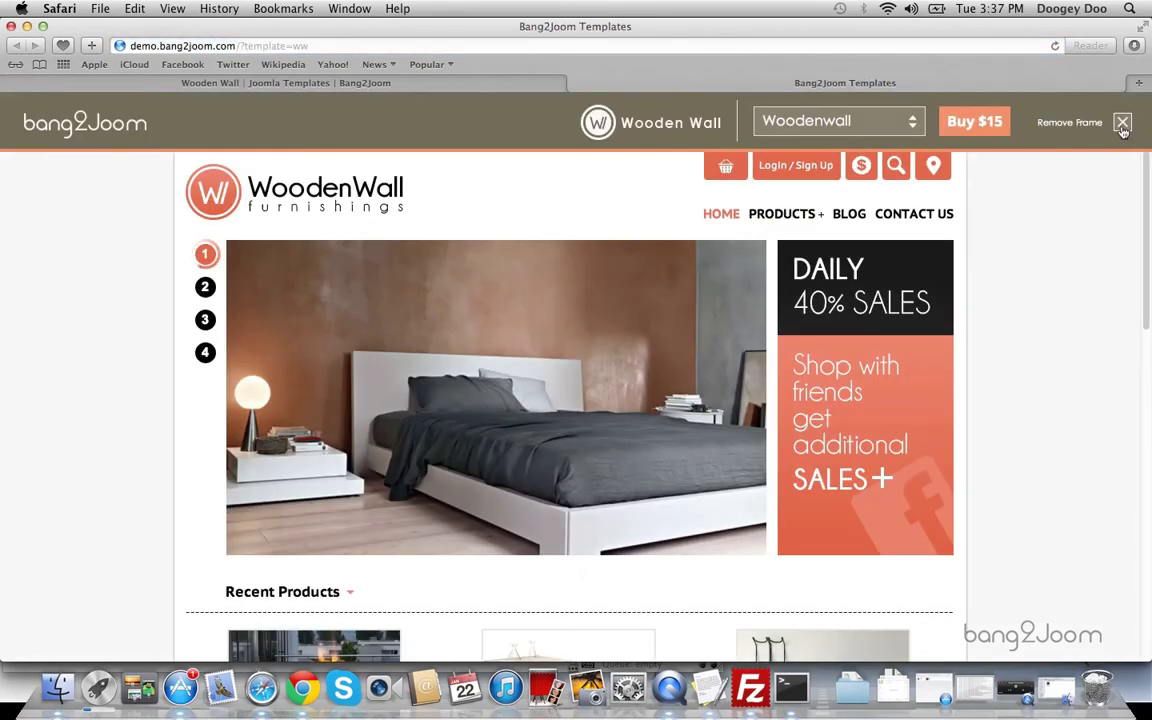
{"action": "left_click", "coordinate": [1124, 131]}
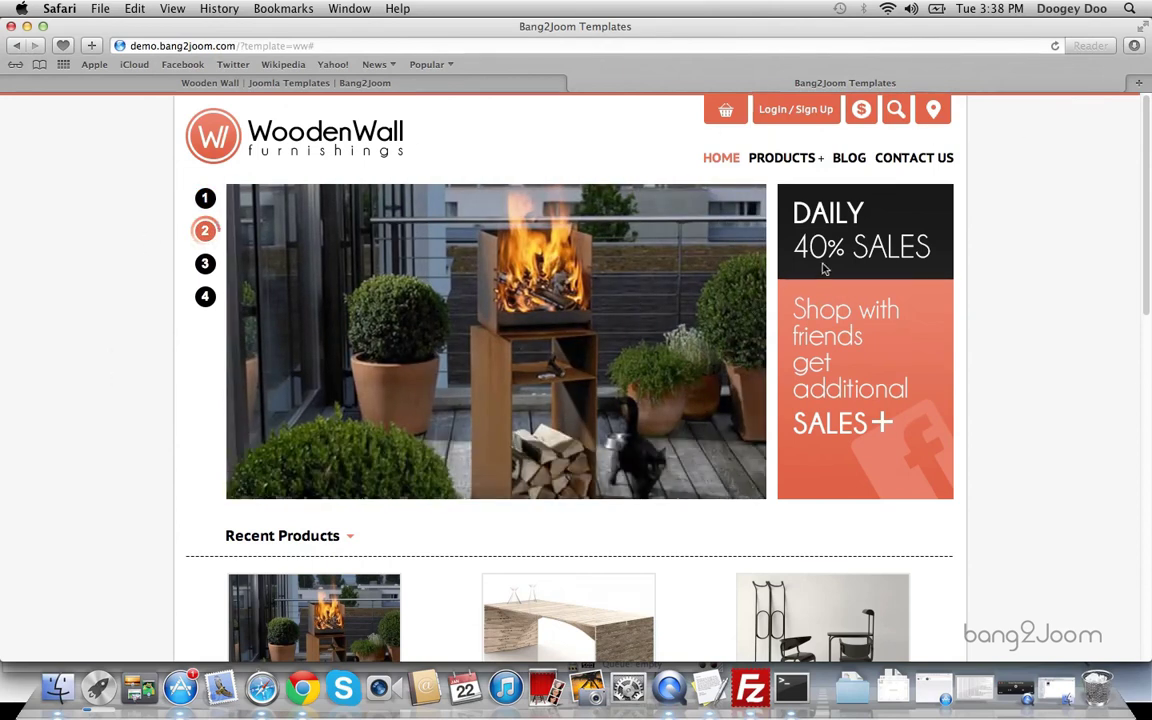
Scroll down and back up through the frameless Wooden Wall demo homepage
{"action": "scroll", "coordinate": [823, 265], "scroll_direction": "down", "scroll_amount": 3}
{"action": "scroll", "coordinate": [833, 265], "scroll_direction": "down", "scroll_amount": 3}
{"action": "scroll", "coordinate": [833, 270], "scroll_direction": "down", "scroll_amount": 4}
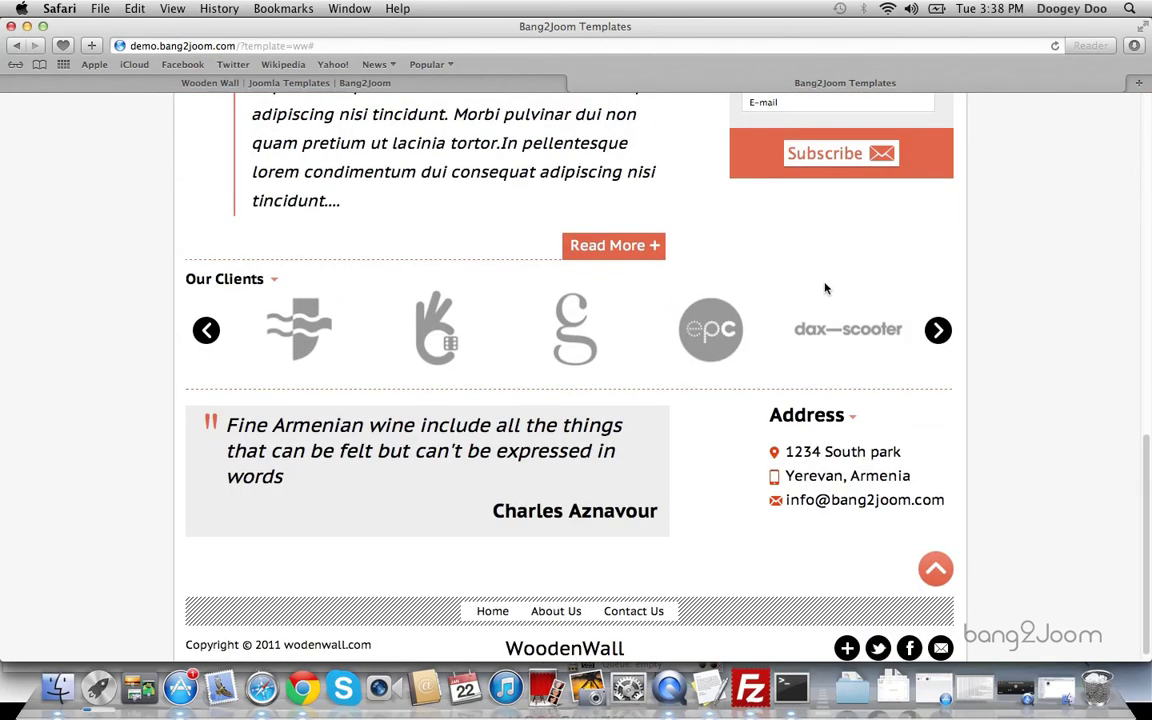
{"action": "scroll", "coordinate": [825, 288], "scroll_direction": "down", "scroll_amount": 1}
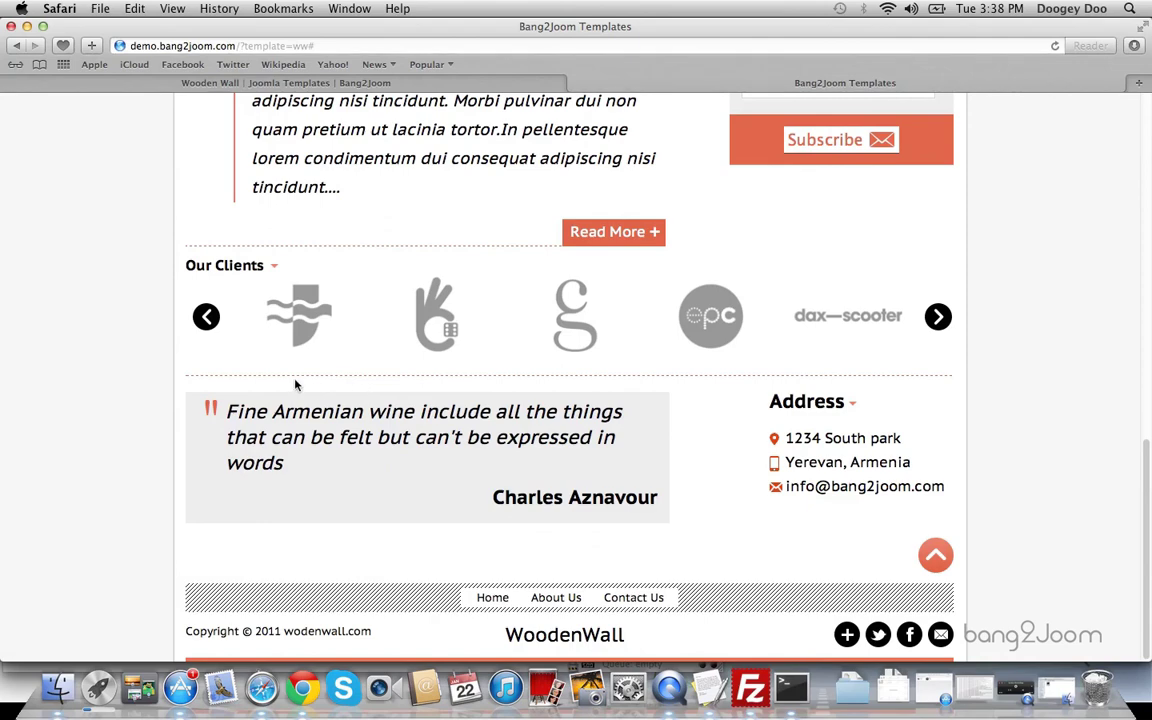
{"action": "scroll", "coordinate": [295, 385], "scroll_direction": "up", "scroll_amount": 10}
{"action": "scroll", "coordinate": [103, 213], "scroll_direction": "up", "scroll_amount": 5}
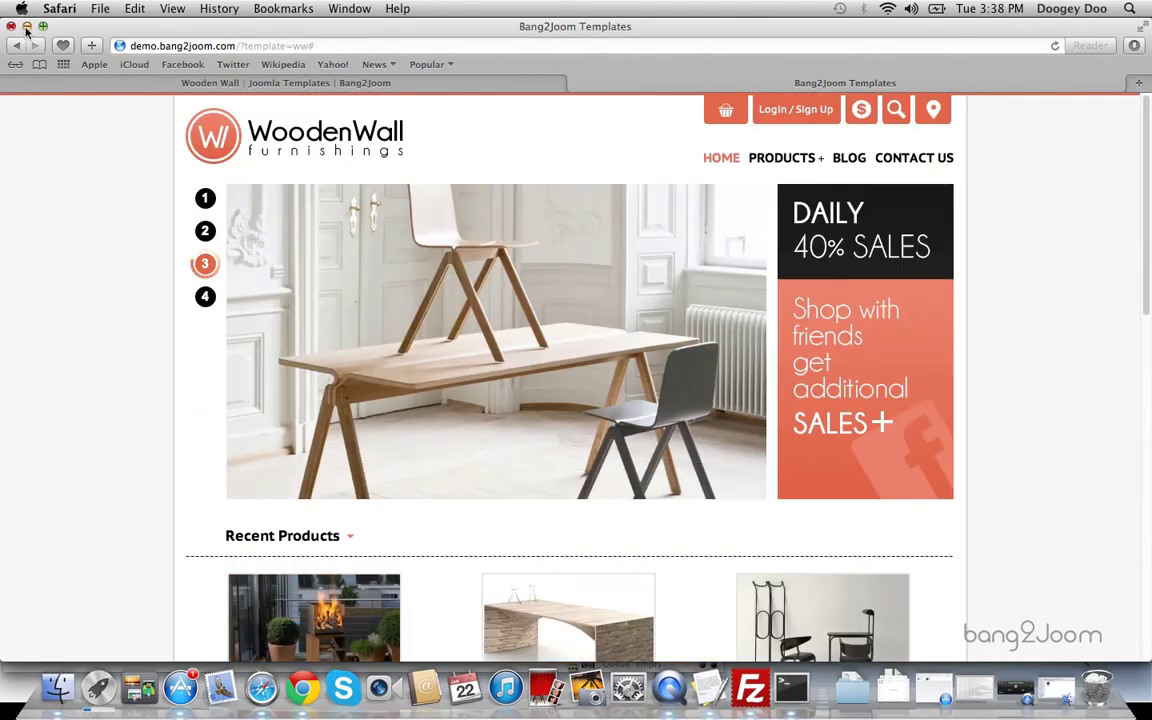
{"action": "scroll", "coordinate": [317, 302], "scroll_direction": "up", "scroll_amount": 5}
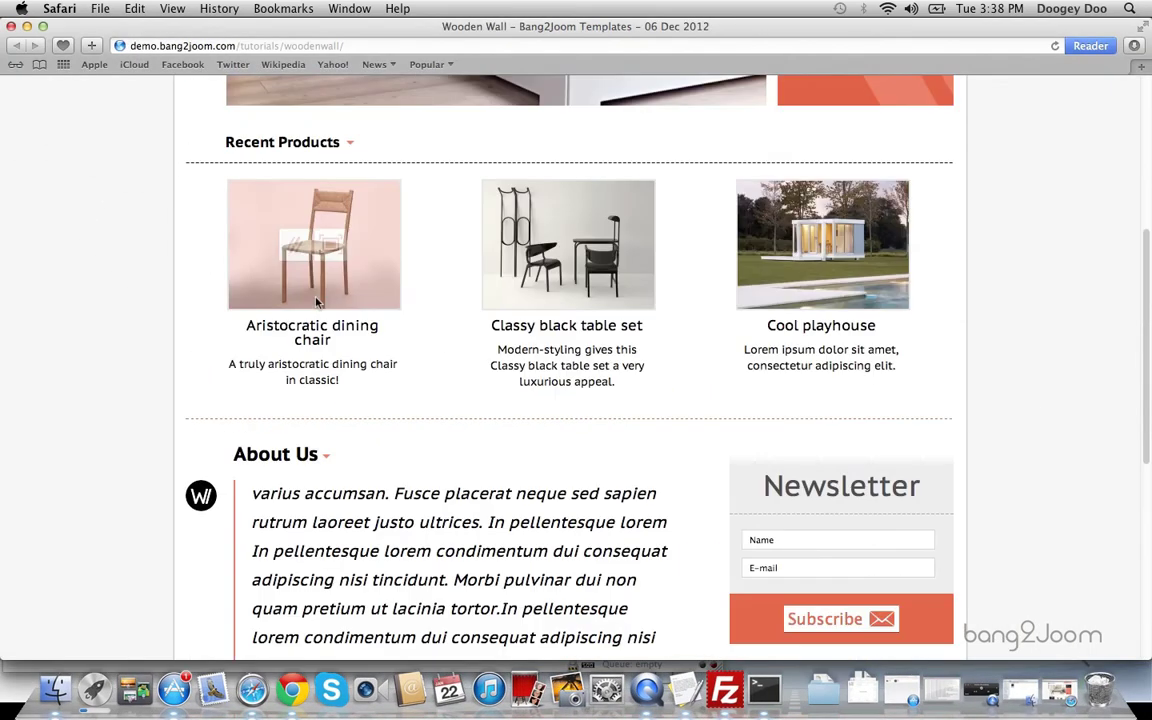
{"action": "scroll", "coordinate": [317, 302], "scroll_direction": "up", "scroll_amount": 5}
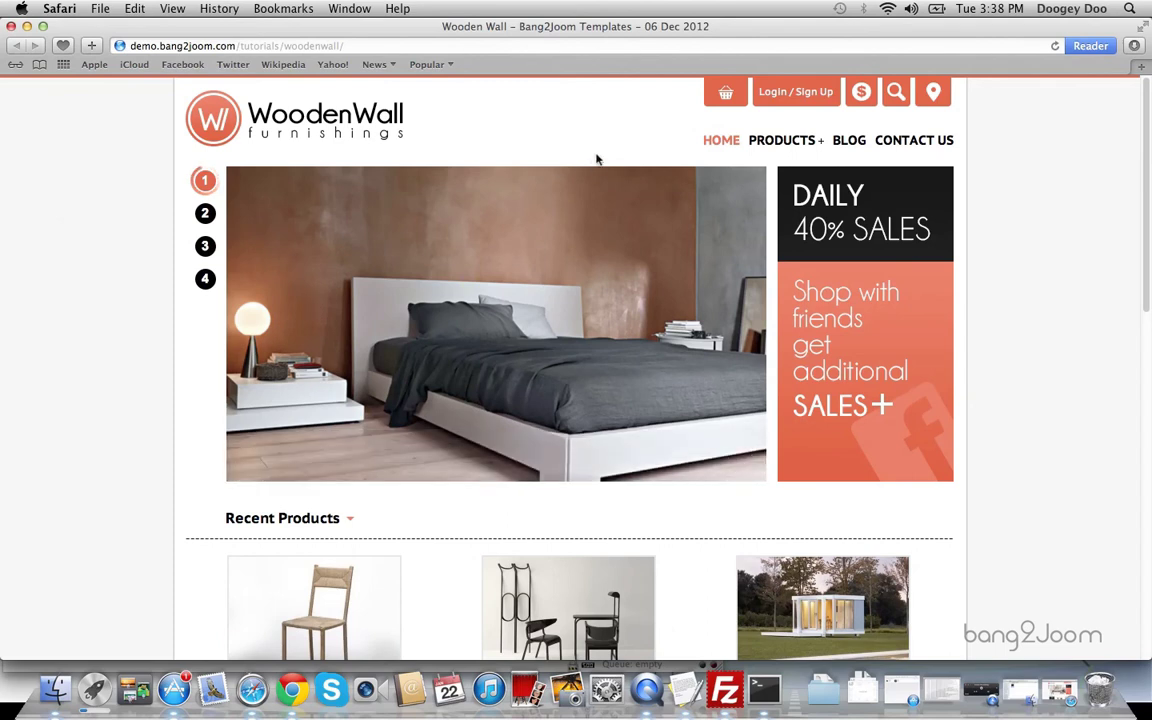